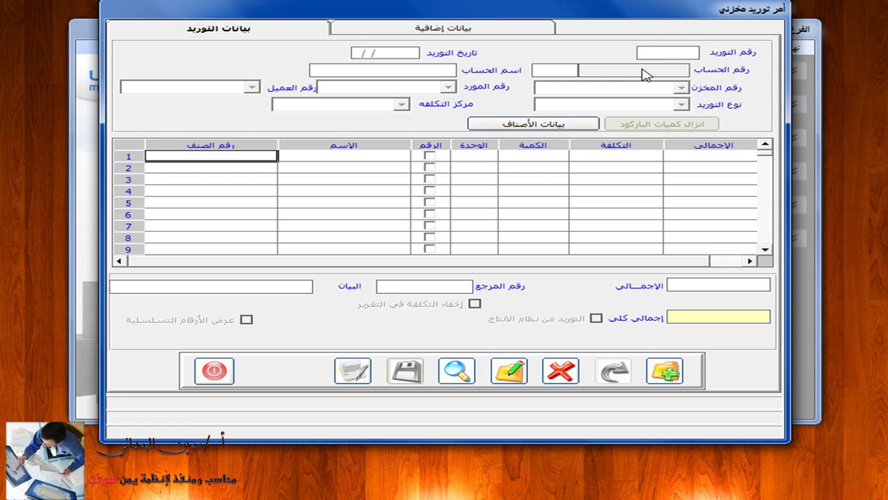
# - Switch to the Word document and read the stock supply versus purchase invoice comparison and the credit purchase example
pyautogui.press('super+Tab')
pyautogui.press('super+Tab')
pyautogui.press('super+Tab')
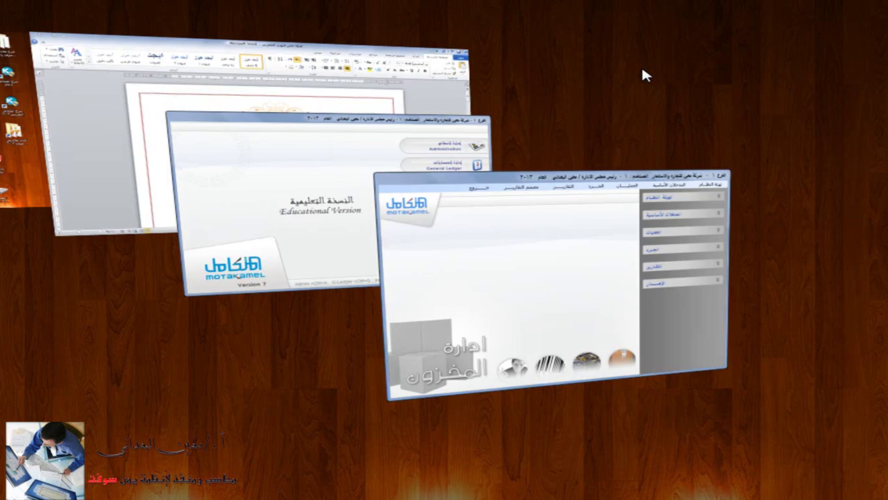
pyautogui.scroll(-10, 688, 250)
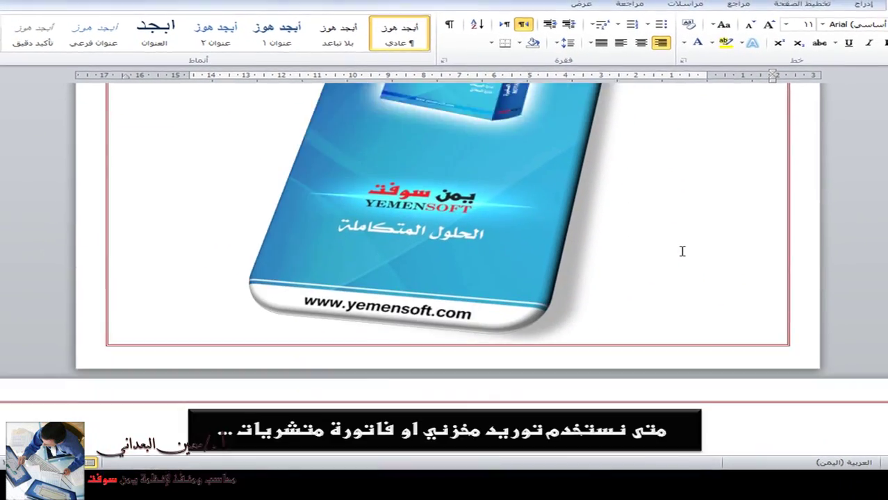
pyautogui.scroll(-10, 683, 252)
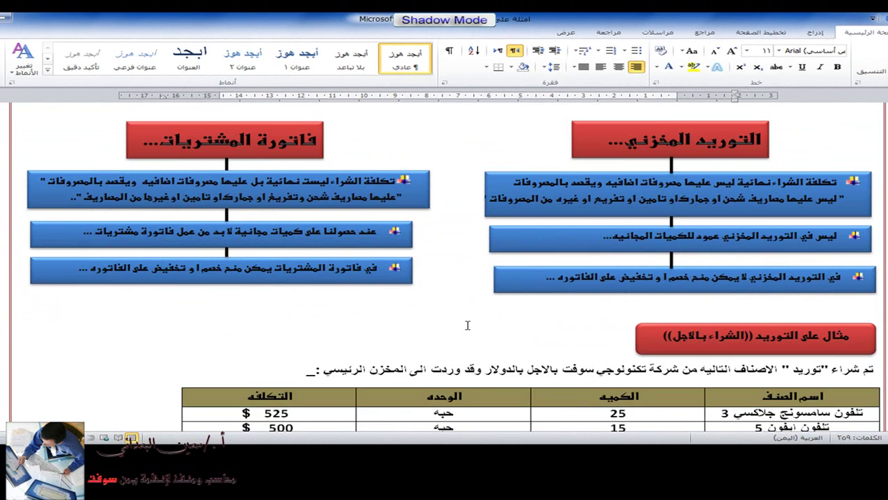
pyautogui.scroll(2, 468, 326)
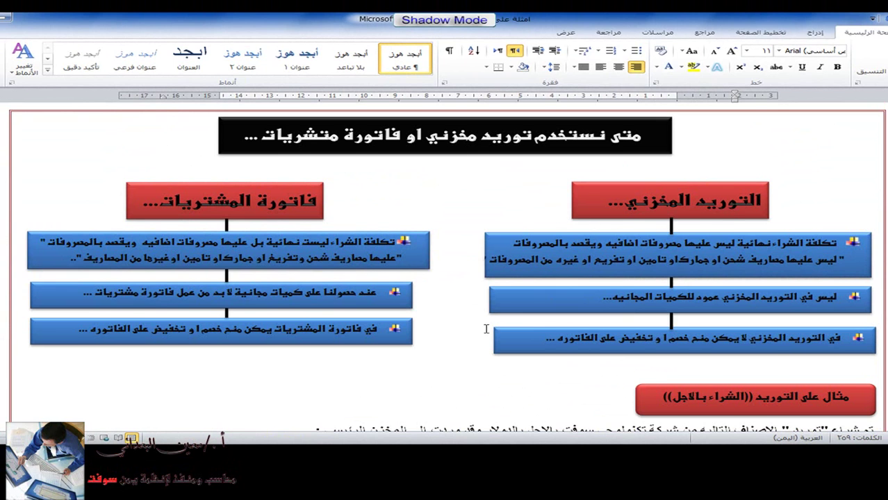
pyautogui.scroll(-1, 484, 333)
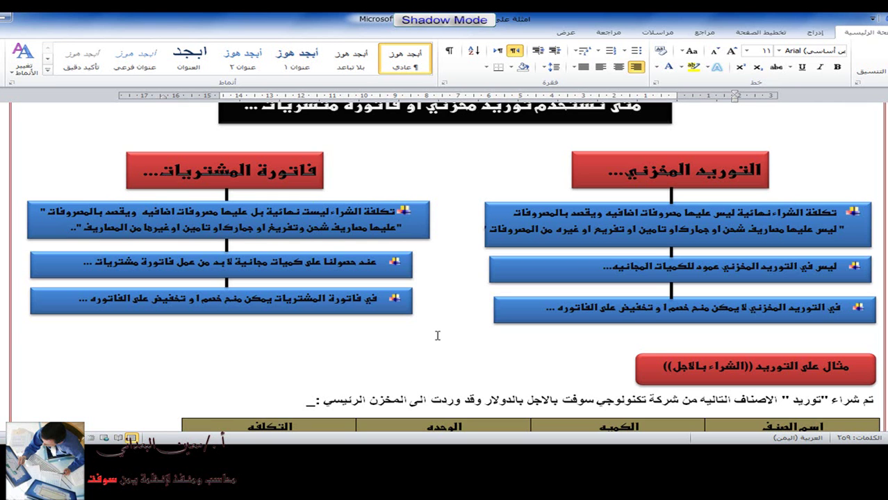
pyautogui.scroll(-3, 438, 335)
pyautogui.scroll(-2, 657, 291)
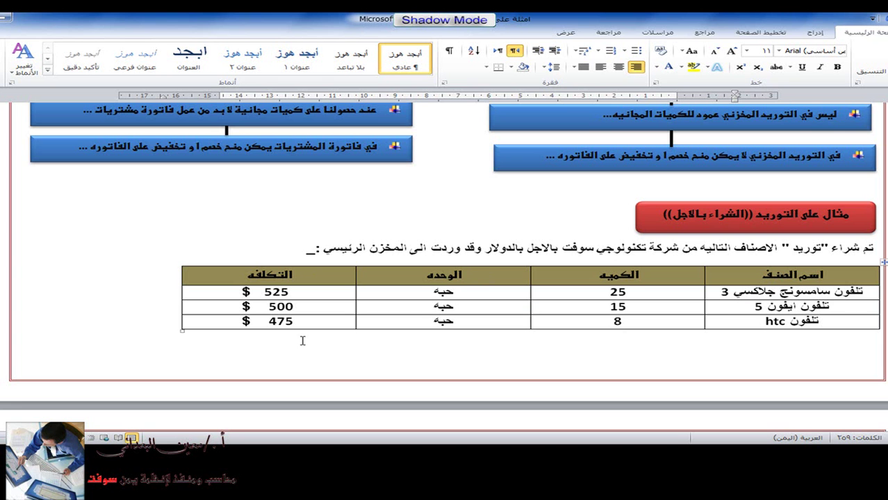
# - Return to Motakamel's stock supply order form and start a new supply order with the proposed date
pyautogui.press('super+Tab')
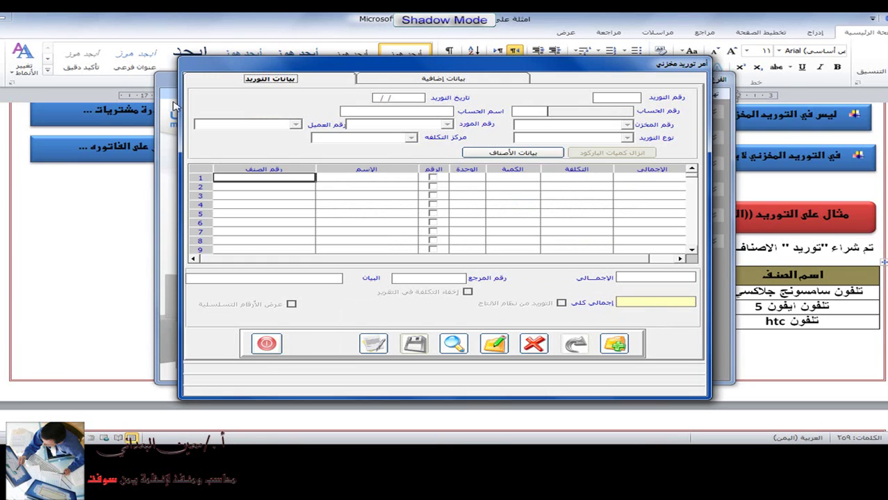
pyautogui.click(4, 18)
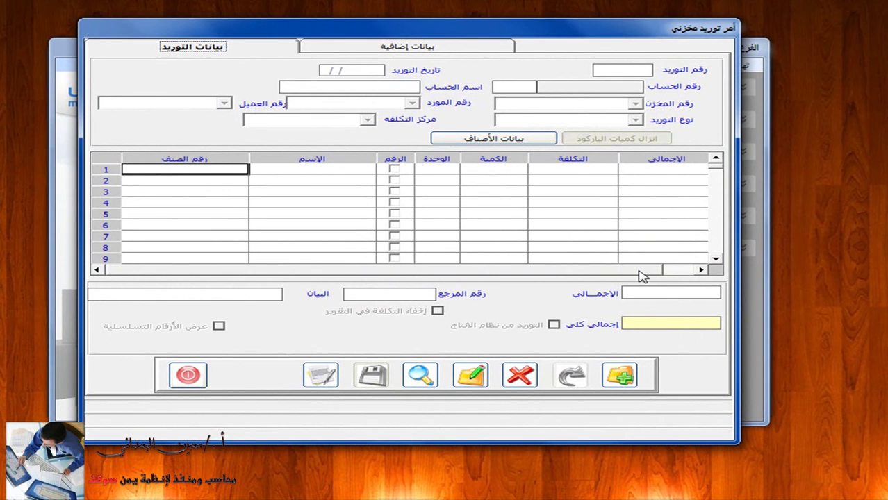
pyautogui.click(620, 376)
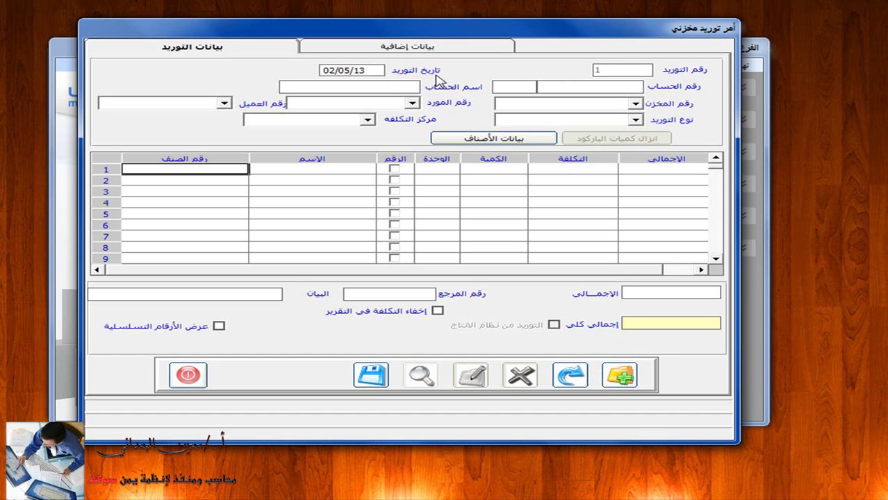
pyautogui.press('Return')
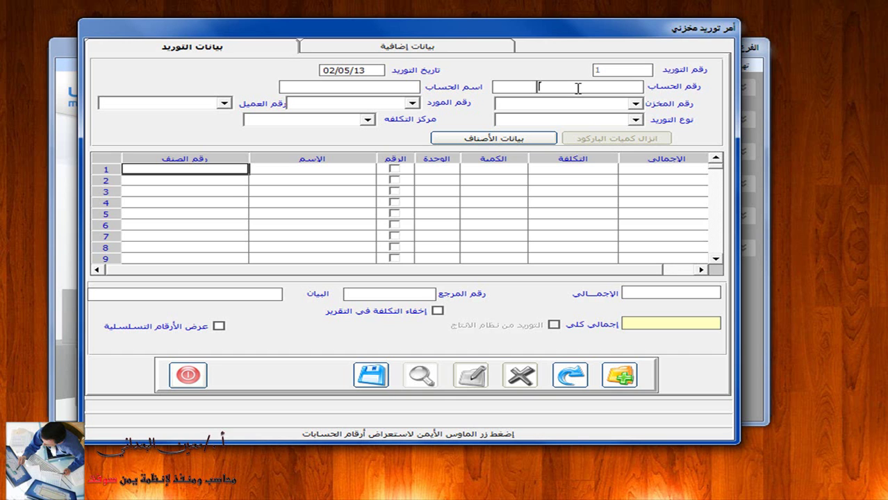
# - Look up accounts beginning with 221, pick the تكنولجي سوفت company account, and clear the account number again
pyautogui.write('221')
pyautogui.rightClick(578, 89)
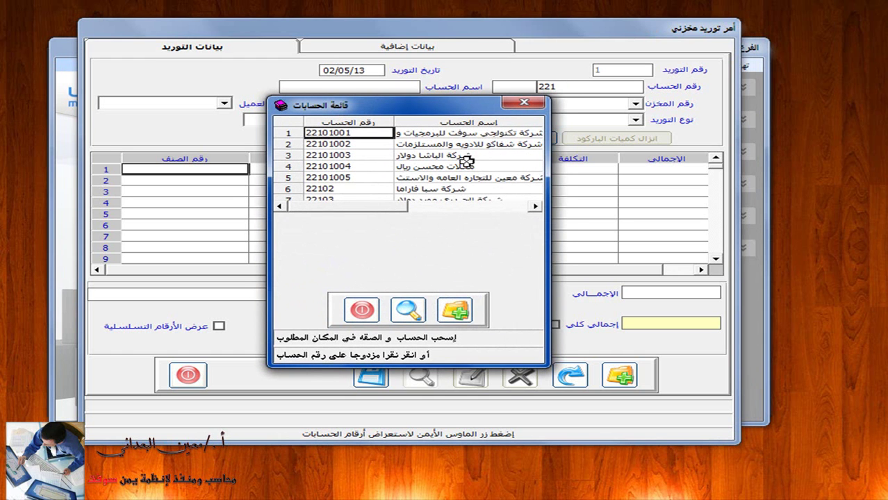
pyautogui.moveTo(395, 122); pyautogui.dragTo(343, 129)
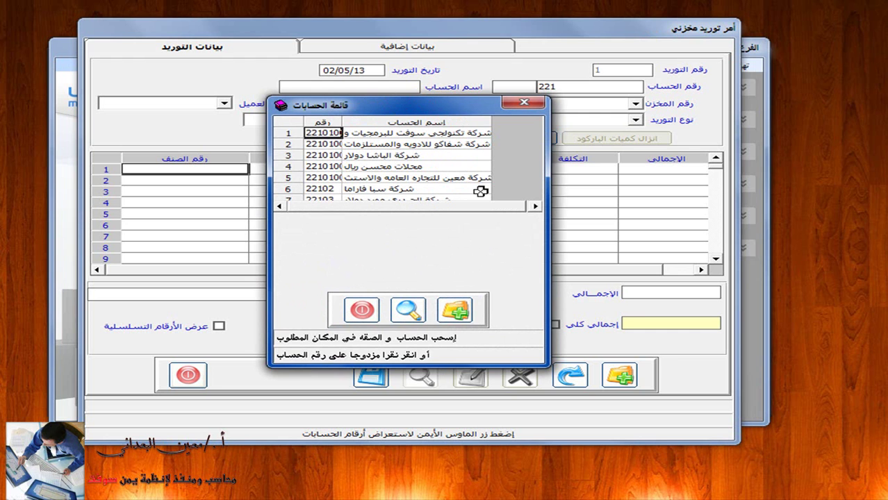
pyautogui.doubleClick(458, 132)
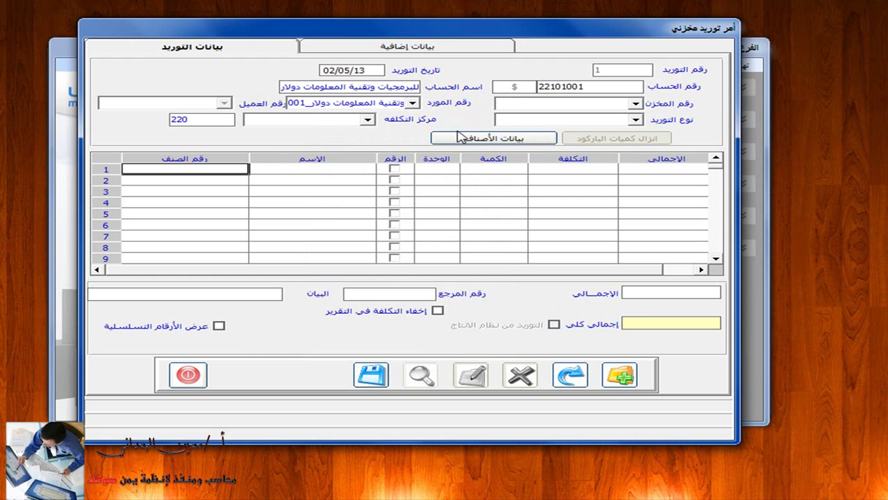
pyautogui.doubleClick(580, 87)
pyautogui.press('BackSpace')
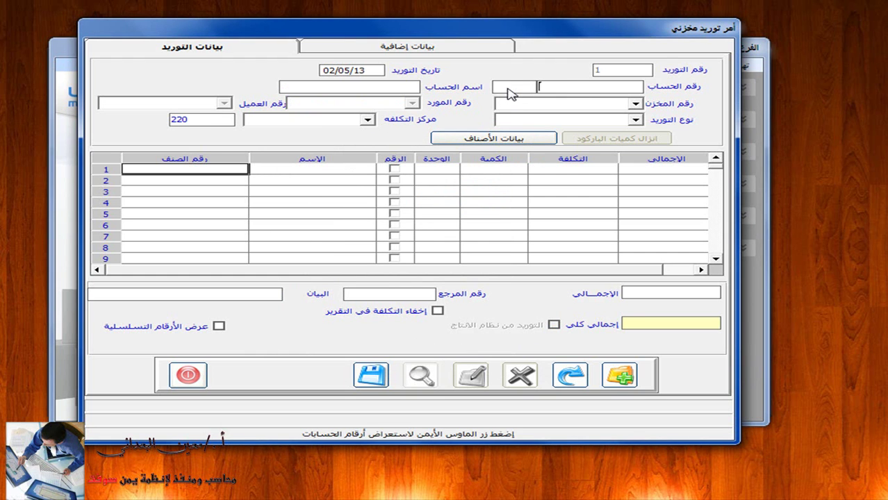
# - Search the account names for "*تكنو" and choose the تكنولجي سوفت company account for the order
pyautogui.click(398, 85)
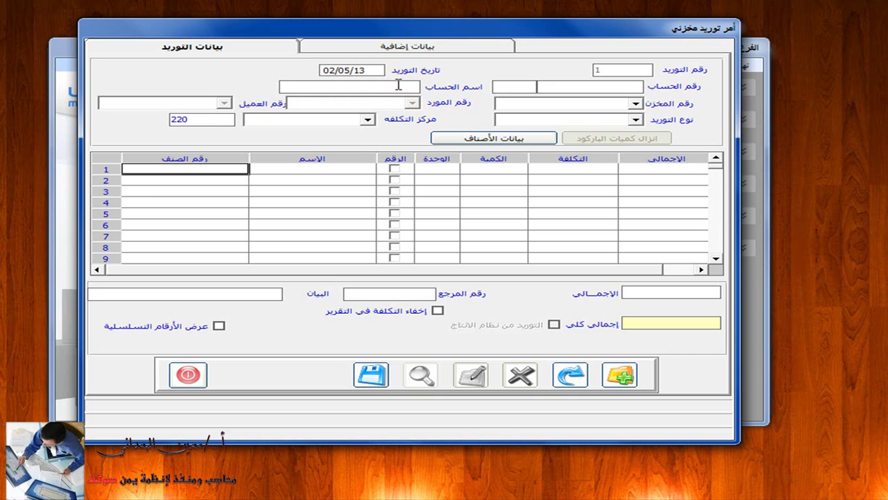
pyautogui.write('*')
pyautogui.write('تكنو')
pyautogui.press('Return')
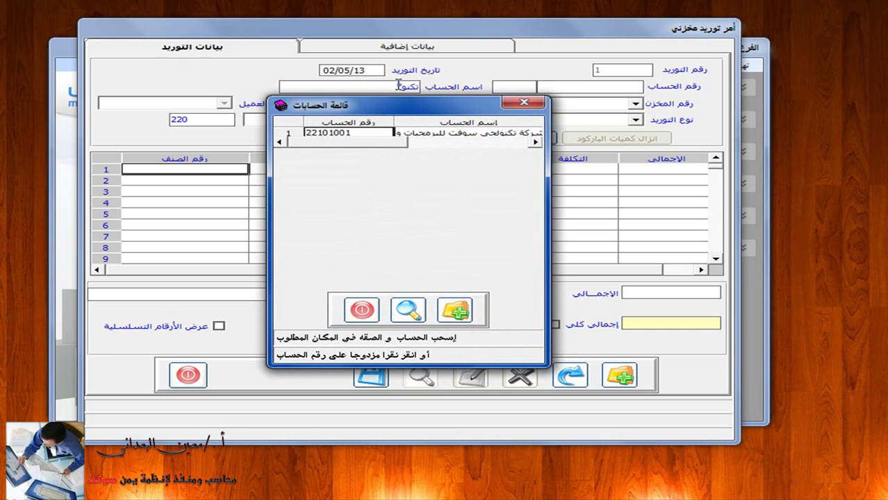
pyautogui.doubleClick(431, 133)
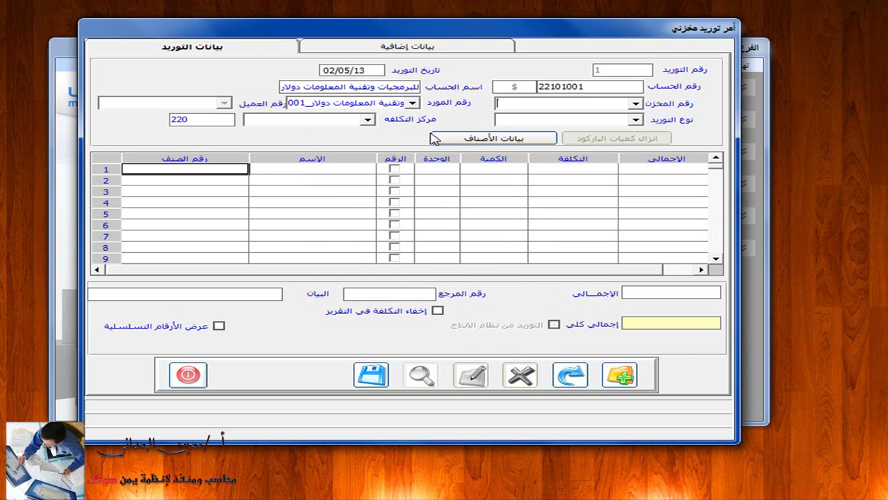
# - Set the order's warehouse to المخزن الرئيسي and view the supply type options without choosing one
pyautogui.click(636, 104)
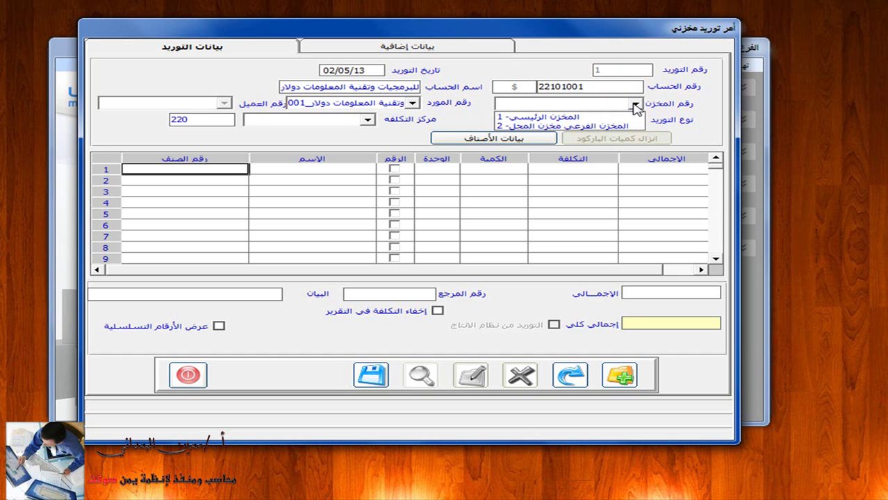
pyautogui.click(571, 117)
pyautogui.press('Return')
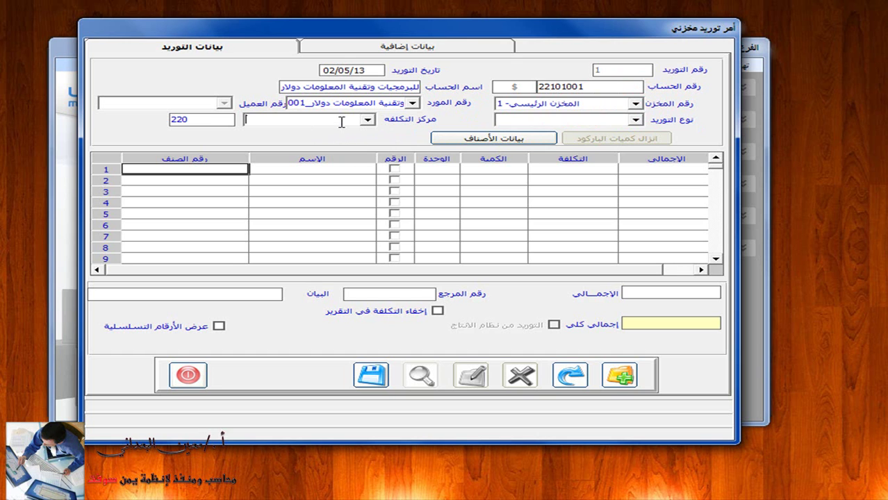
pyautogui.click(634, 120)
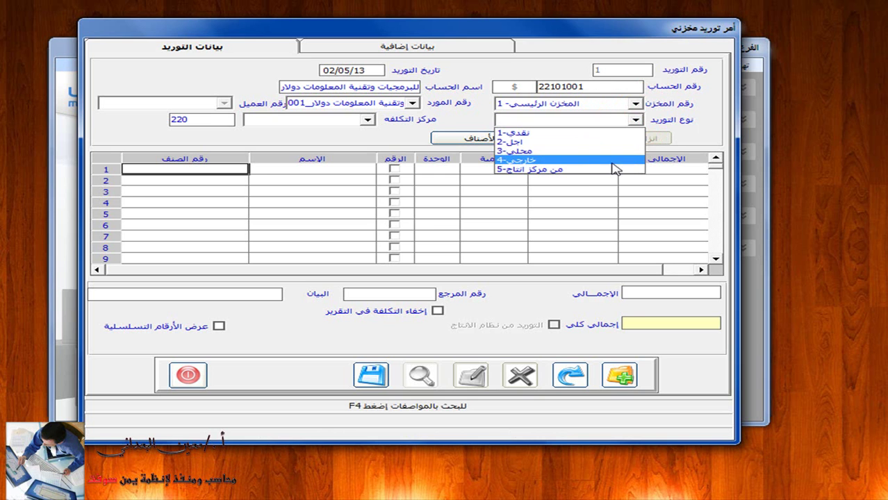
pyautogui.click(391, 139)
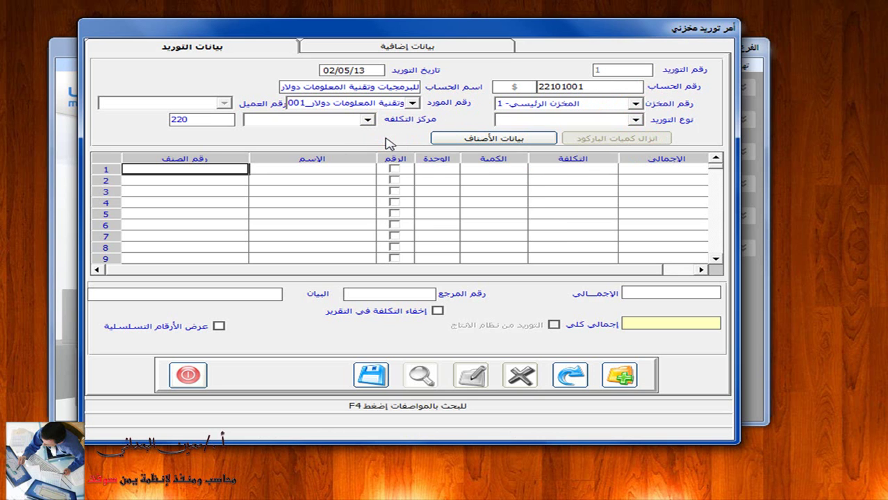
# - Enter item number 001-001 in the first row of the item table, and clear the item number again
pyautogui.click(217, 168)
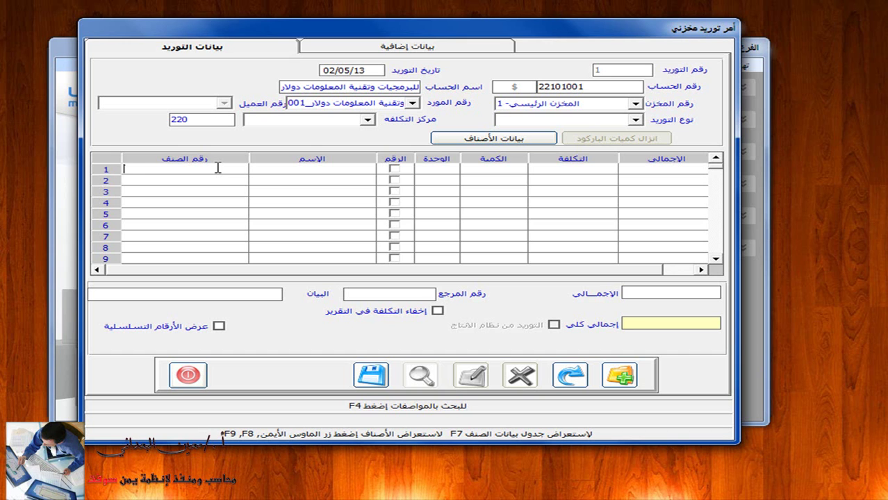
pyautogui.write('001-001')
pyautogui.press('Return')
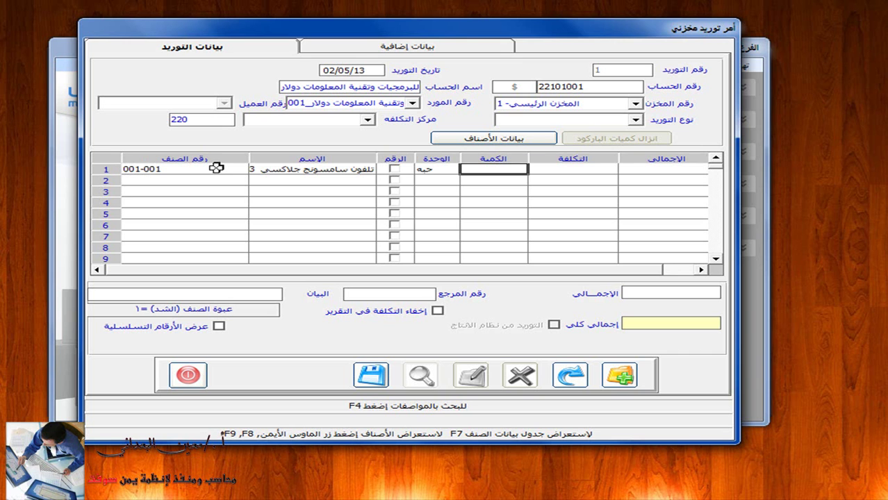
pyautogui.click(217, 168)
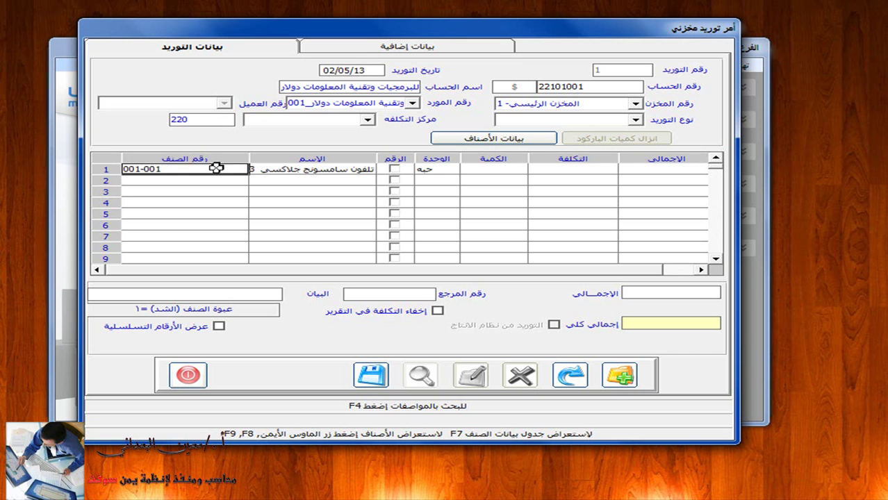
pyautogui.press('BackSpace')
pyautogui.press('BackSpace')
pyautogui.press('BackSpace')
pyautogui.press('BackSpace')
pyautogui.press('BackSpace')
pyautogui.press('BackSpace')
pyautogui.press('BackSpace')
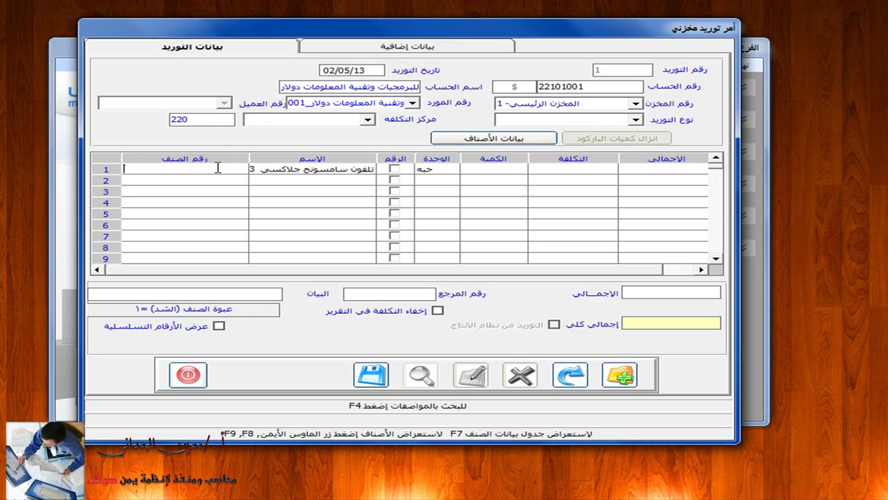
# - Look up items beginning with 001 without picking one, and clear the first row's item number and name
pyautogui.write('001')
pyautogui.rightClick(217, 169)
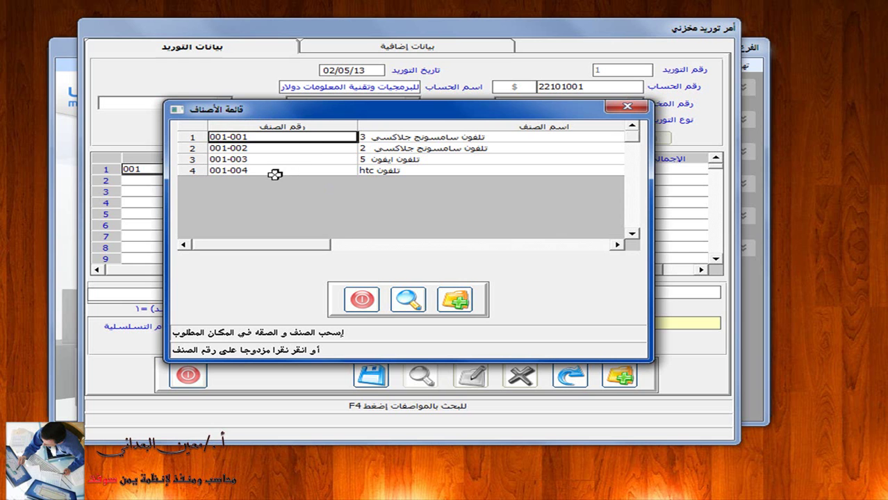
pyautogui.click(628, 106)
pyautogui.click(218, 169)
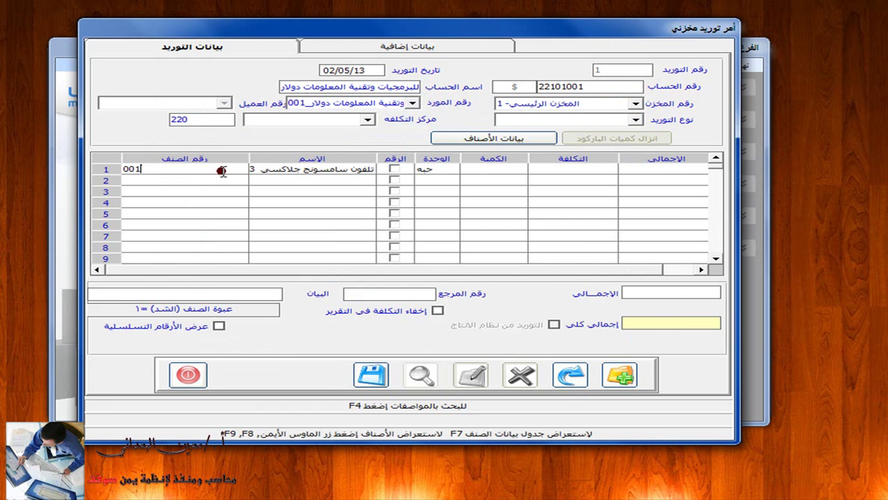
pyautogui.press('BackSpace')
pyautogui.press('BackSpace')
pyautogui.press('BackSpace')
pyautogui.press('Return')
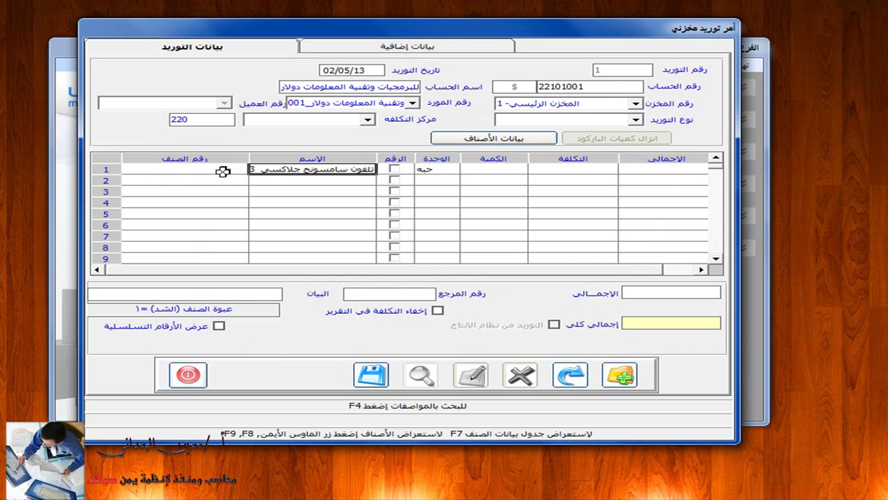
pyautogui.press('BackSpace')
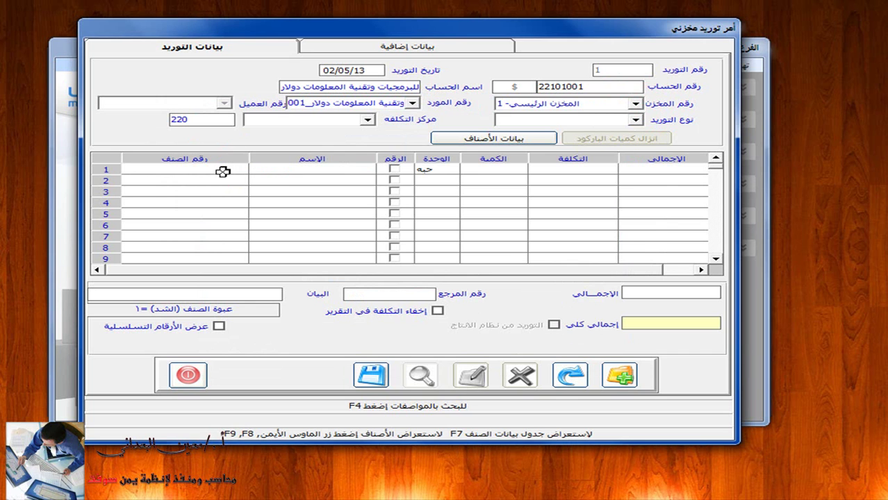
# - Search the item names for "*سامسونج" and add item 001-001, تلفون سامسونج جلاكسي 3, to the first row
pyautogui.write('*')
pyautogui.write('سامسونج')
pyautogui.press('Return')
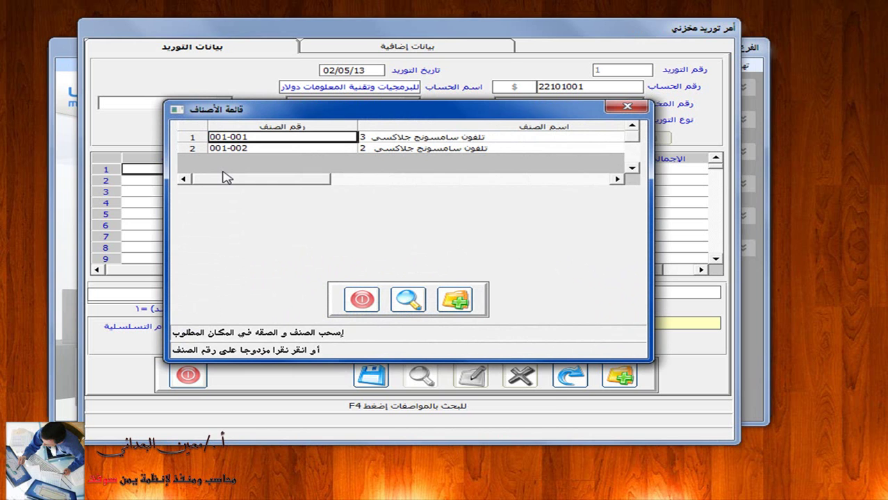
pyautogui.doubleClick(284, 137)
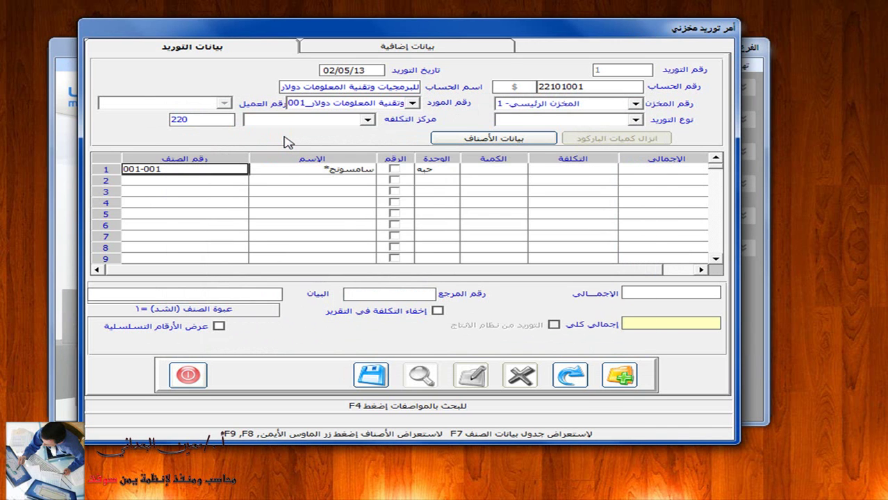
pyautogui.press('Return')
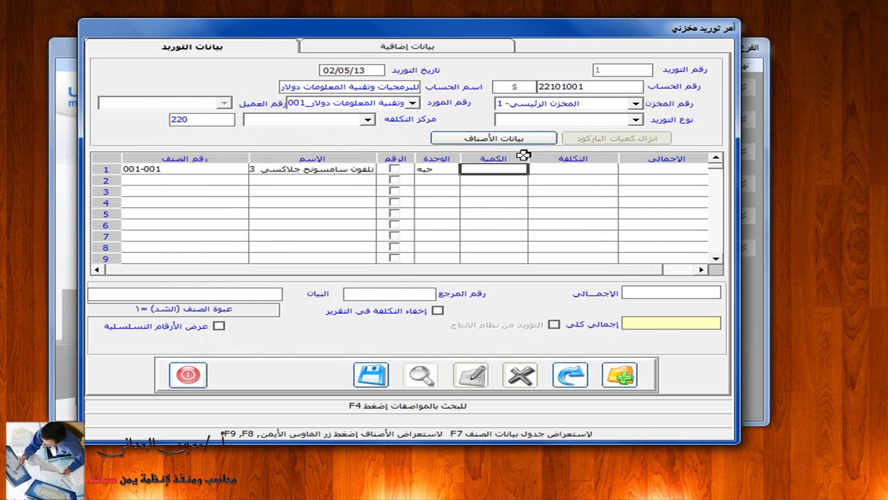
# - Set the first row's quantity to 100 and its unit cost to 540
pyautogui.click(495, 168)
pyautogui.write('100')
pyautogui.press('Return')
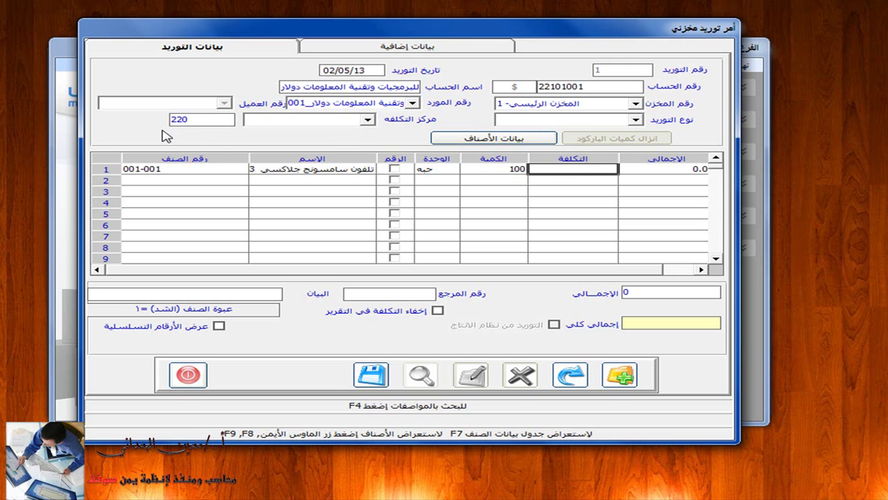
pyautogui.click(572, 167)
pyautogui.write('540')
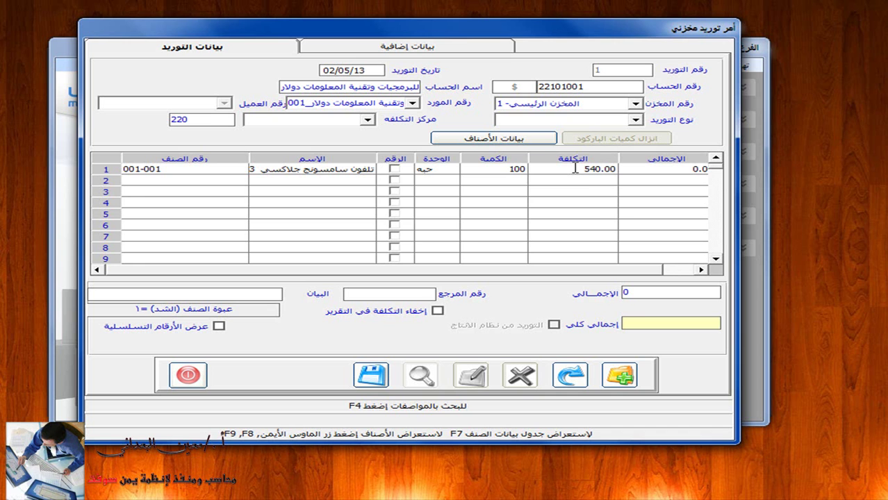
pyautogui.press('Return')
pyautogui.press('Return')
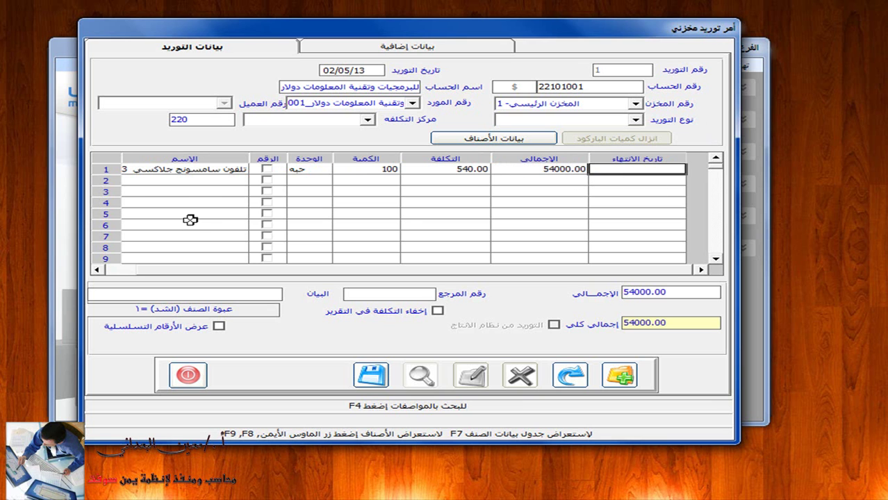
# - Look up items beginning with 001 and add 001-002, تلفون سامسونج جلاكسي 2, to the second row
pyautogui.press('Return')
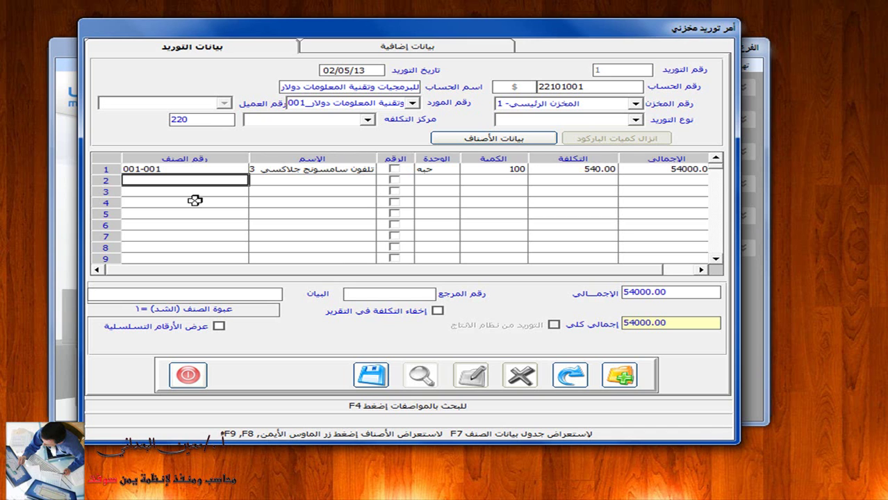
pyautogui.write('001')
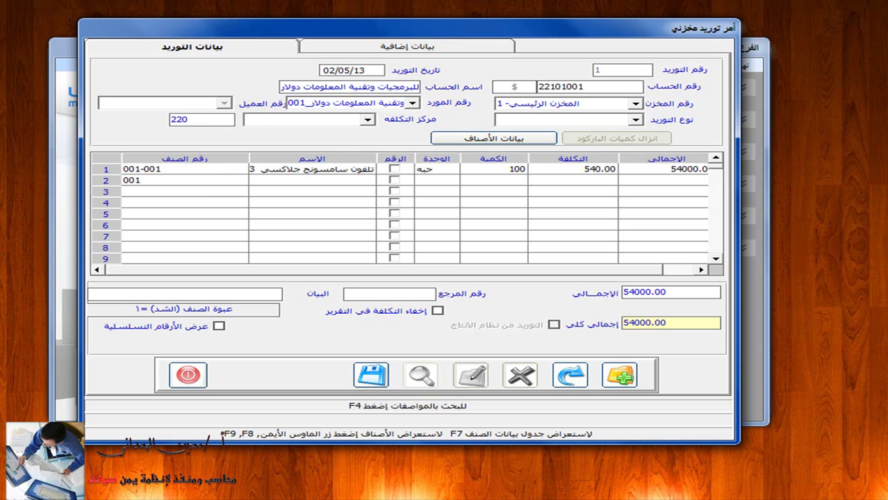
pyautogui.rightClick(198, 206)
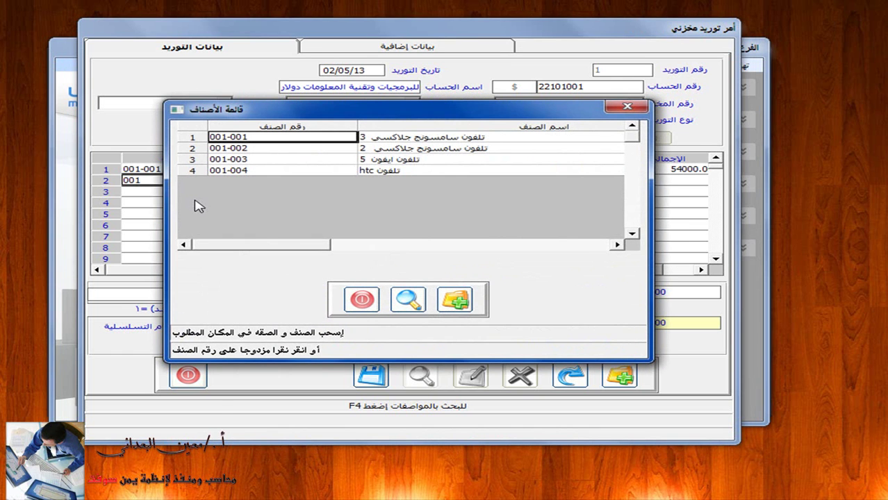
pyautogui.doubleClick(317, 147)
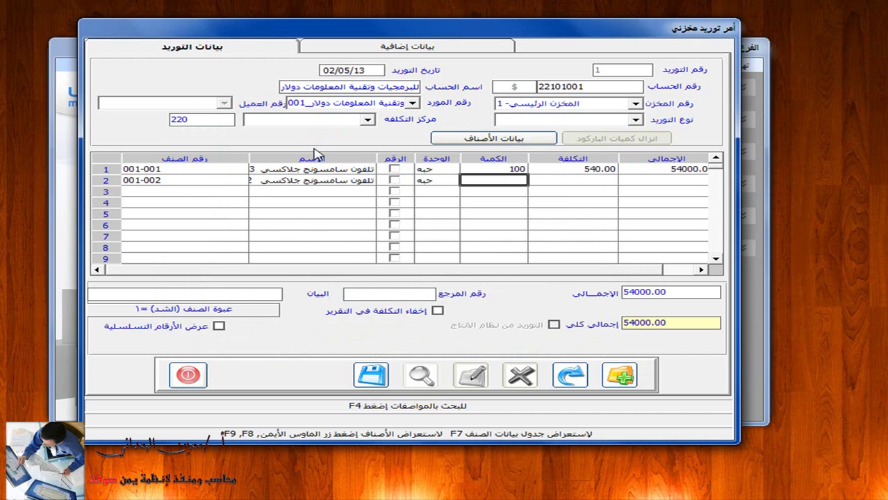
# - Set the second row's quantity to 20 and its unit cost to 500
pyautogui.write('20')
pyautogui.press('Return')
pyautogui.write('500')
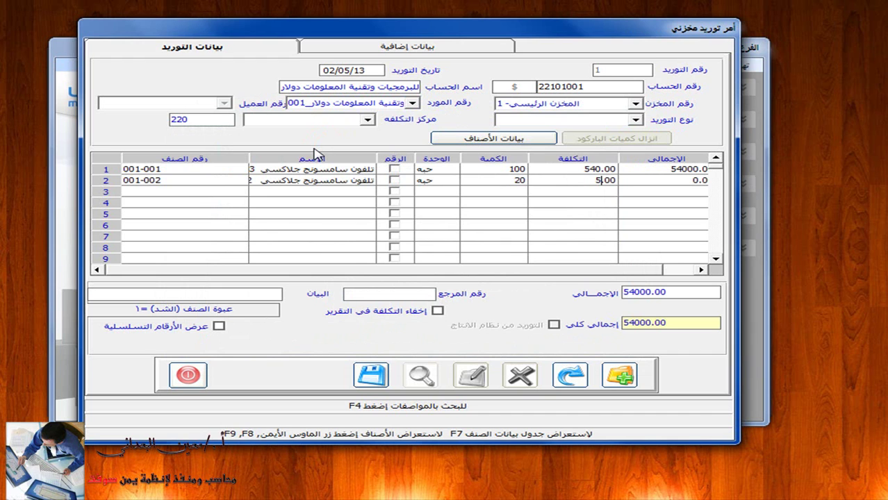
pyautogui.press('Return')
pyautogui.press('Return')
pyautogui.press('Return')
# - Search the items for "*ht" and add item 001-004, تلفون htc, to the third row
pyautogui.press('Return')
pyautogui.write('*ht')
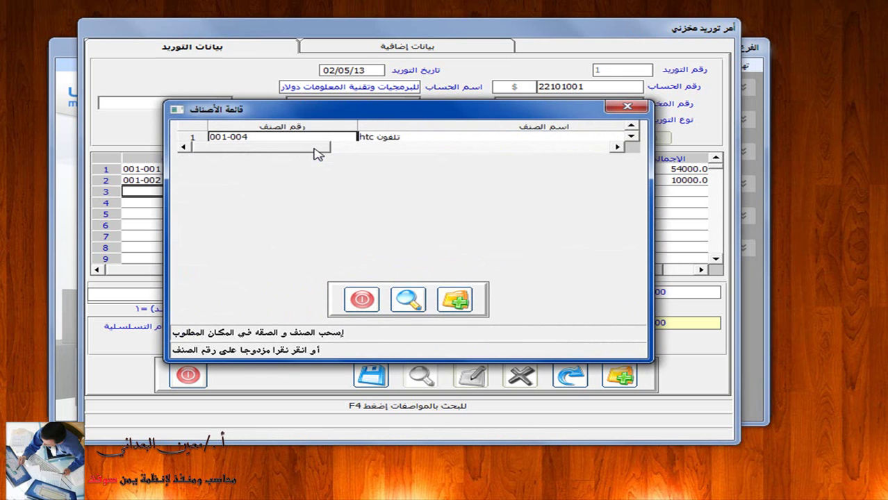
pyautogui.doubleClick(308, 137)
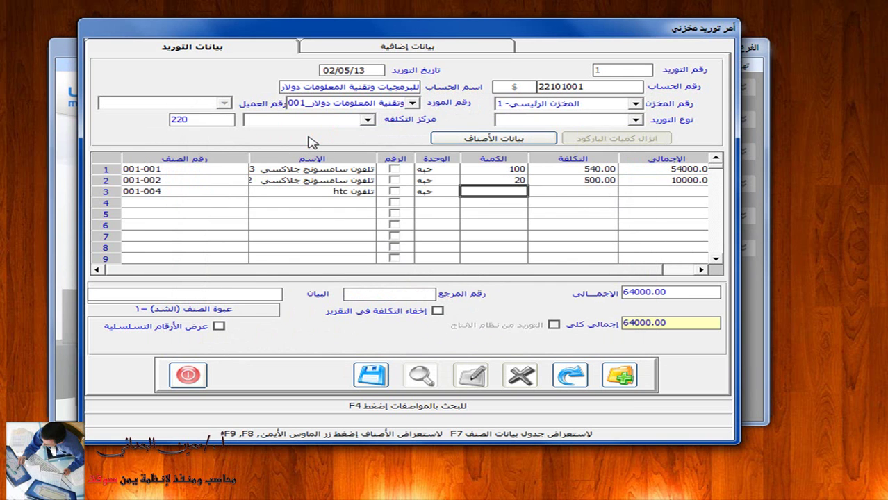
# - Set the third row's quantity to 20 and its unit cost to 450
pyautogui.write('20')
pyautogui.press('Return')
pyautogui.write('450')
pyautogui.press('Return')
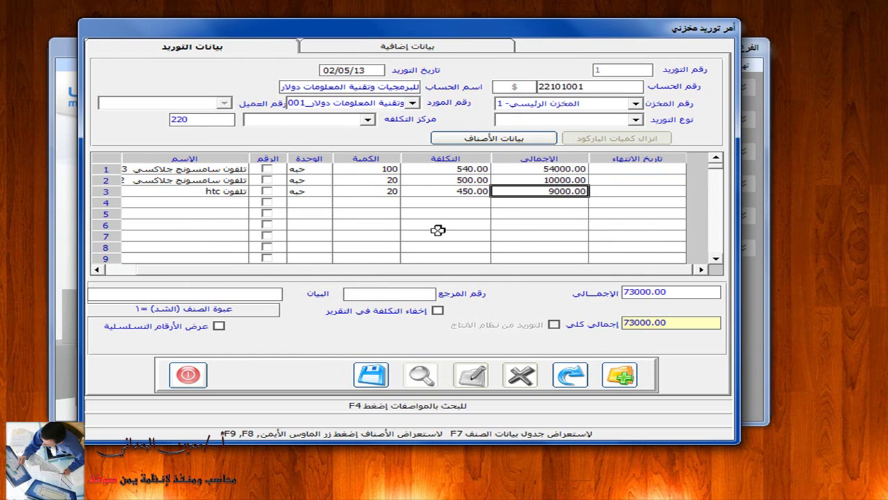
pyautogui.press('Return')
pyautogui.press('Return')
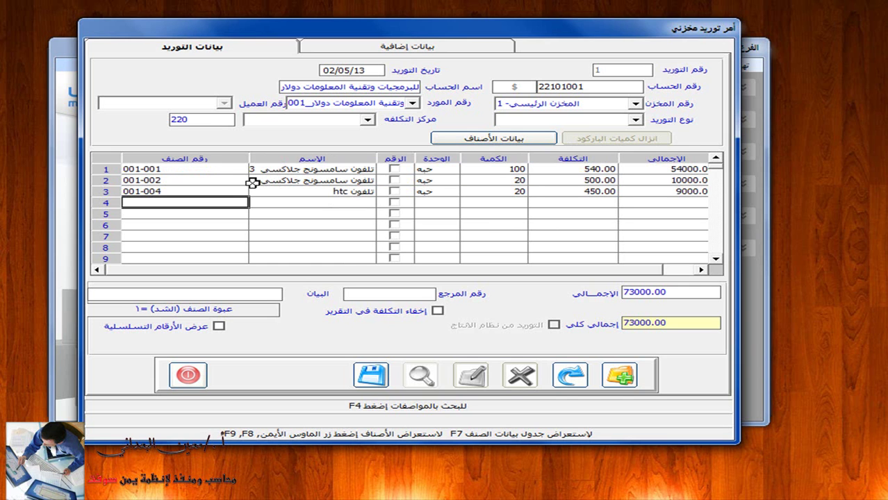
# - Assign serial numbers 1000 to 1100 to the first row's phone and accept the row's recalculated quantity and total
pyautogui.click(394, 170)
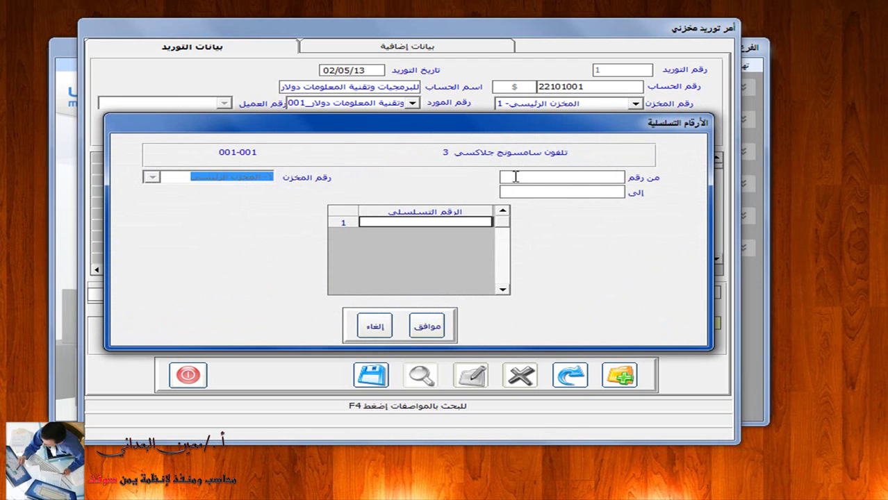
pyautogui.click(528, 176)
pyautogui.write('1000')
pyautogui.click(529, 192)
pyautogui.write('1100')
pyautogui.press('Return')
pyautogui.click(427, 323)
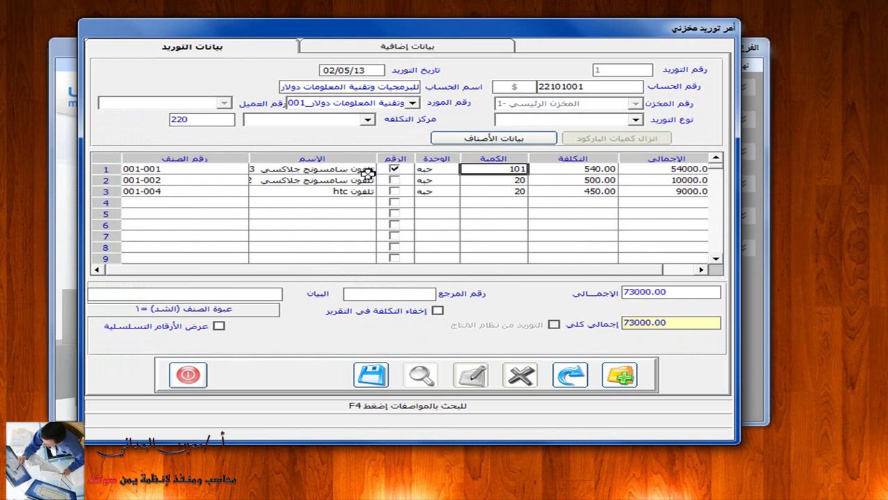
pyautogui.press('Return')
pyautogui.press('Return')
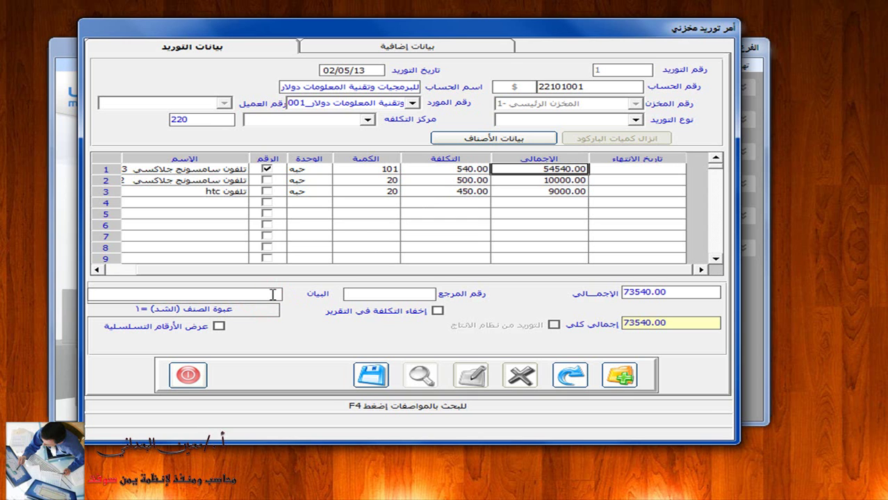
# - Enter the order description "لكم قيمة بضاعه بالاجل فاتوره رقم ٥٠"
pyautogui.write('لكم قيمة بضاعه بالاجل')
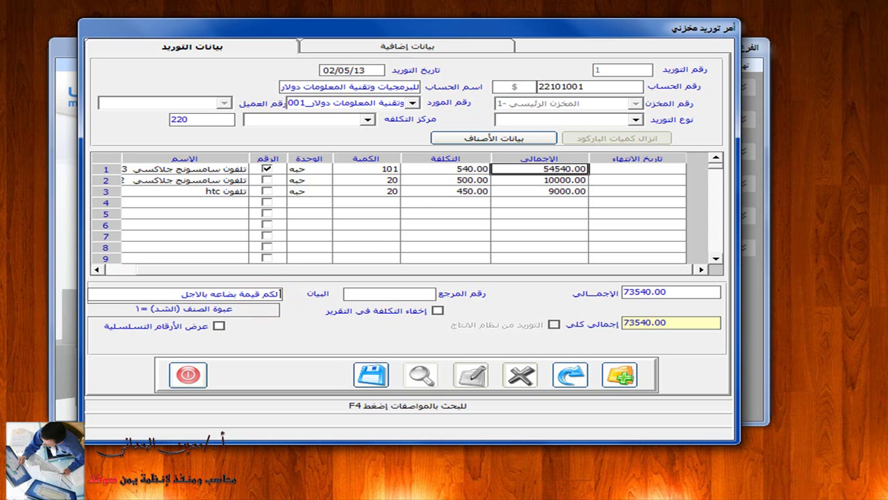
pyautogui.write(' فاتور')
pyautogui.press('BackSpace')
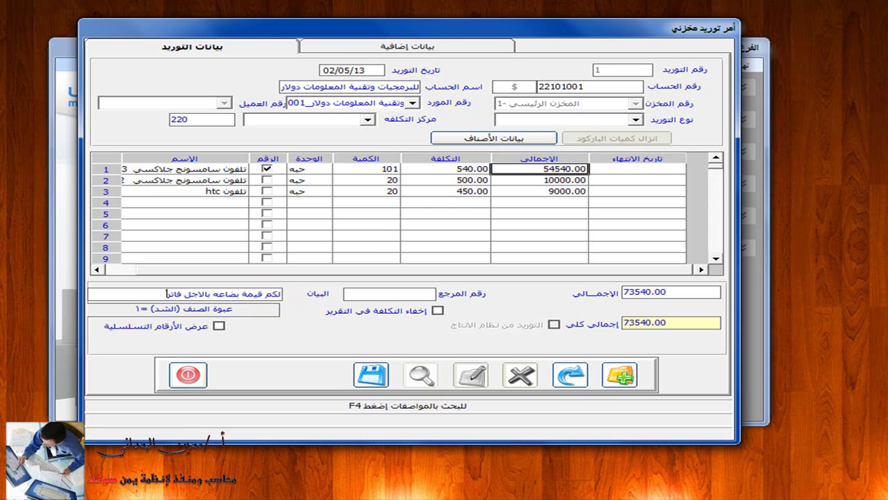
pyautogui.write('وره رقم')
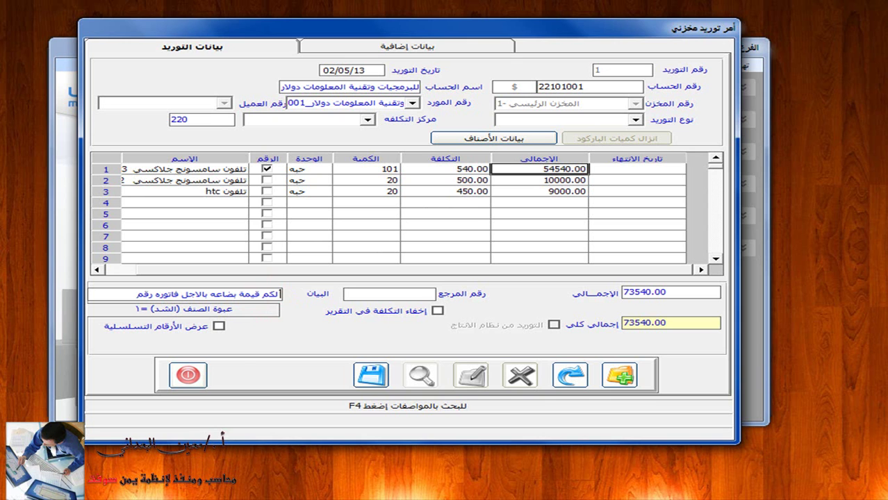
pyautogui.write(' ٥٠')
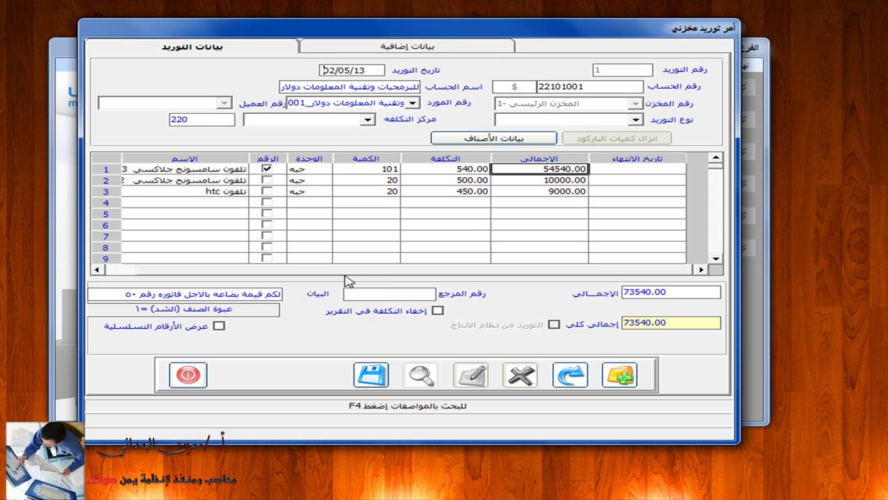
# - Set the reference number to 50 and save the supply order
pyautogui.click(376, 292)
pyautogui.write('50')
pyautogui.click(376, 373)
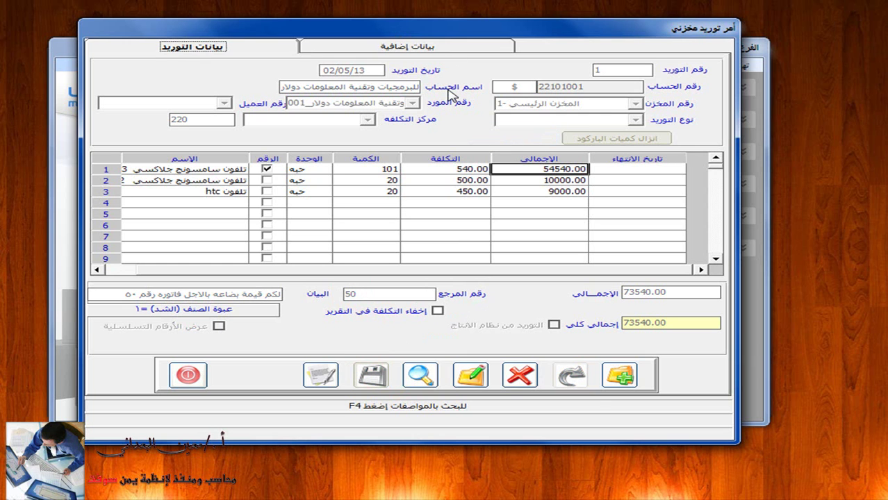
# - Preview the supply order report on screen, close it, and cancel a second print request
pyautogui.click(322, 376)
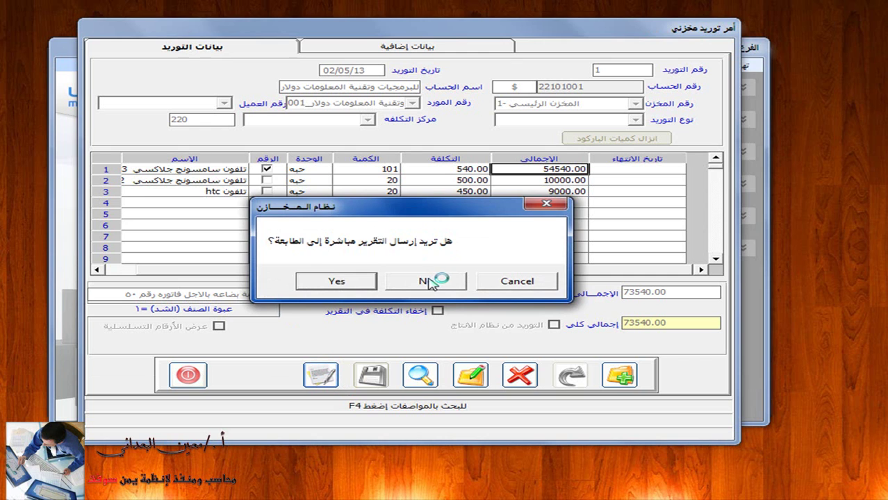
pyautogui.click(427, 278)
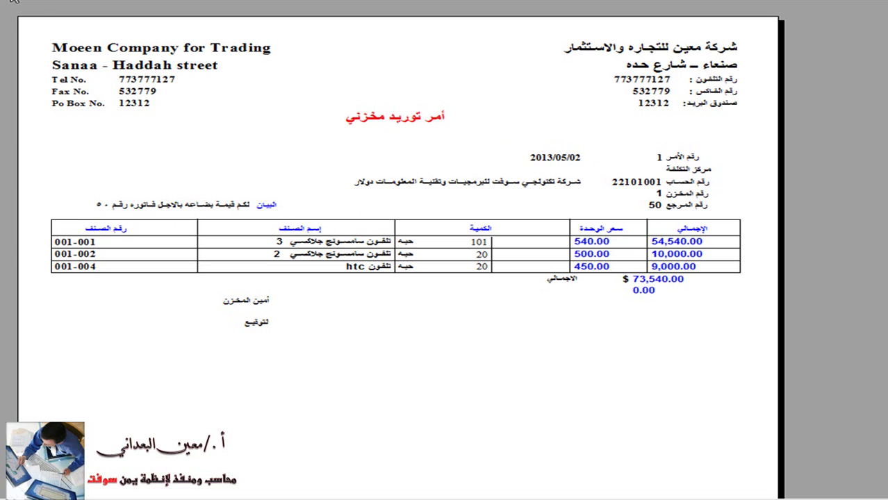
pyautogui.press('Escape')
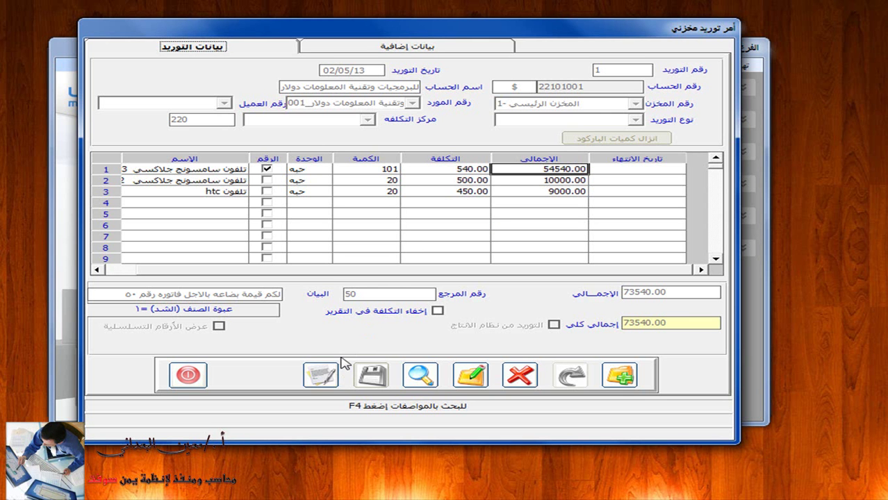
pyautogui.click(319, 374)
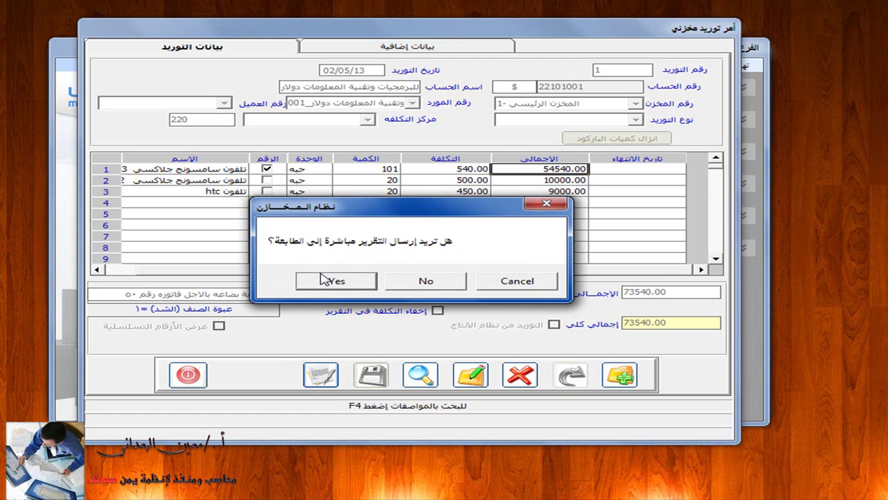
pyautogui.click(502, 285)
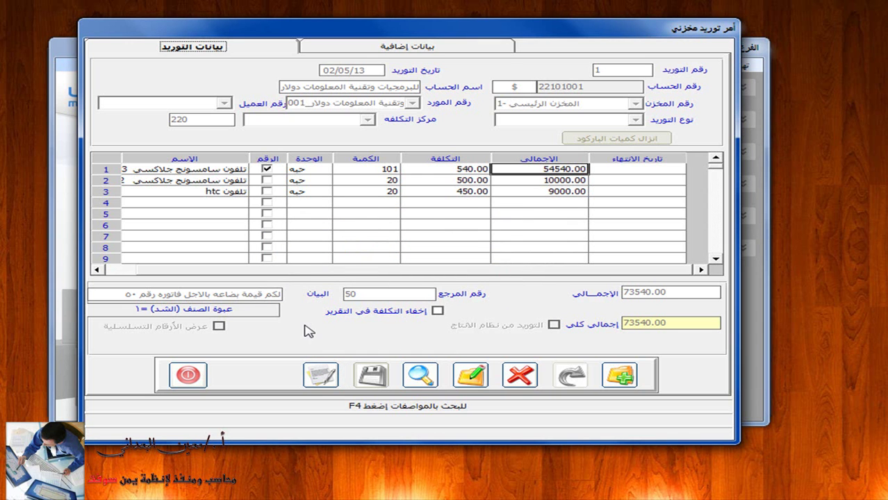
# - Cycle through the open windows to the Word document and scroll down through it
pyautogui.press('super+Tab')
pyautogui.press('super+Tab')
pyautogui.press('super+Tab')
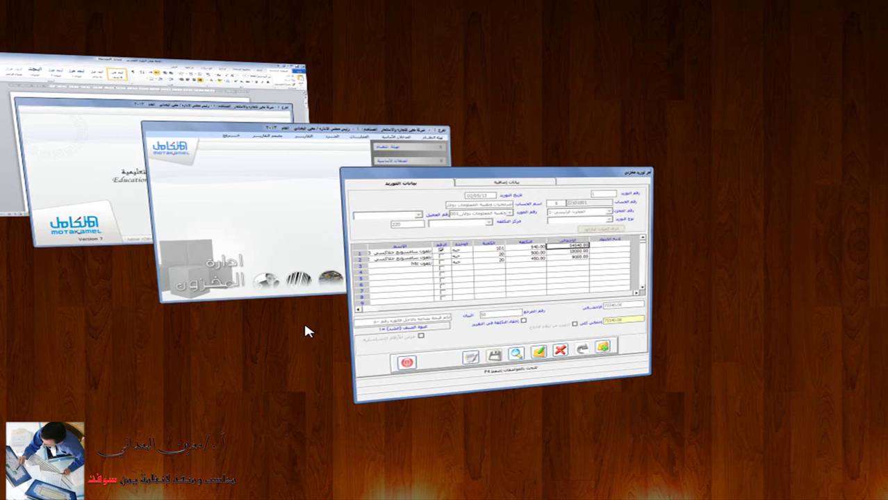
pyautogui.scroll(-10, 164, 355)
pyautogui.scroll(-10, 164, 354)
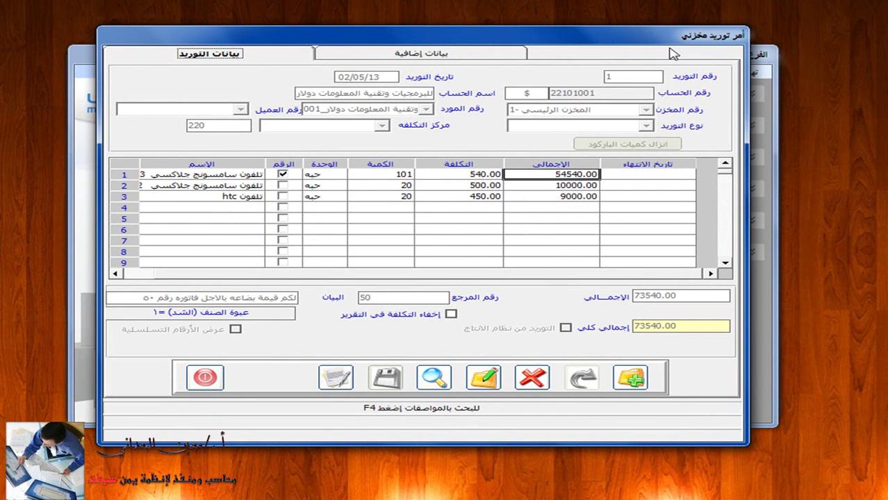
# - Start a new supply order and choose the account صندوق ريال يمني from the accounts beginning with 121
pyautogui.click(632, 378)
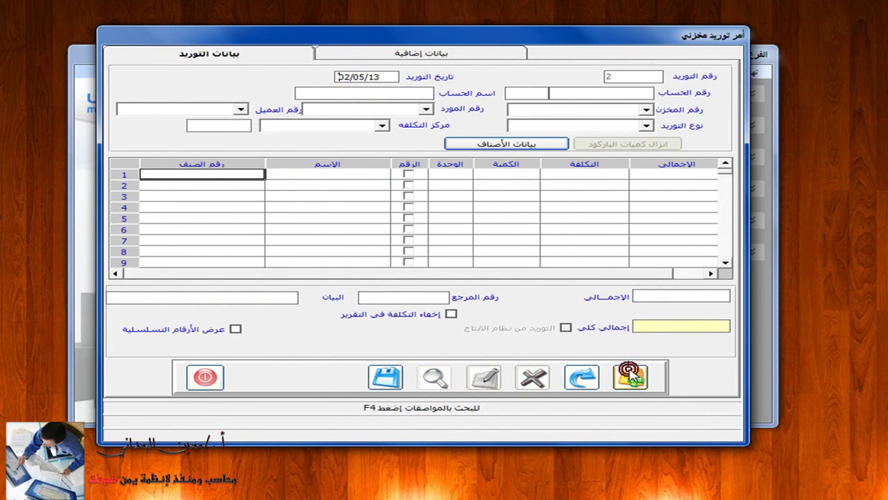
pyautogui.click(617, 94)
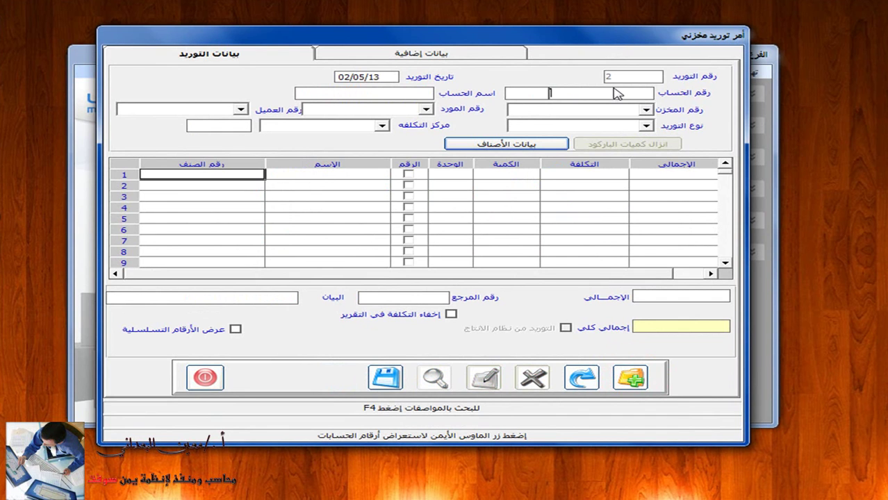
pyautogui.write('121')
pyautogui.rightClick(616, 94)
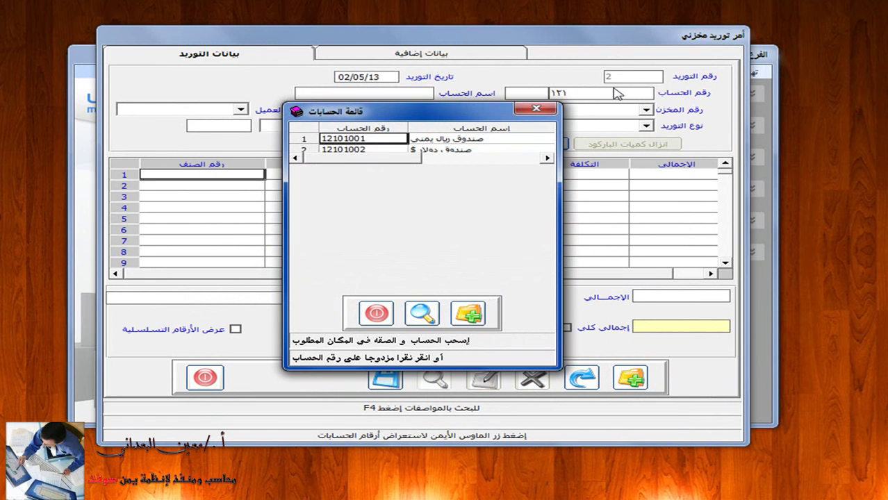
pyautogui.doubleClick(530, 137)
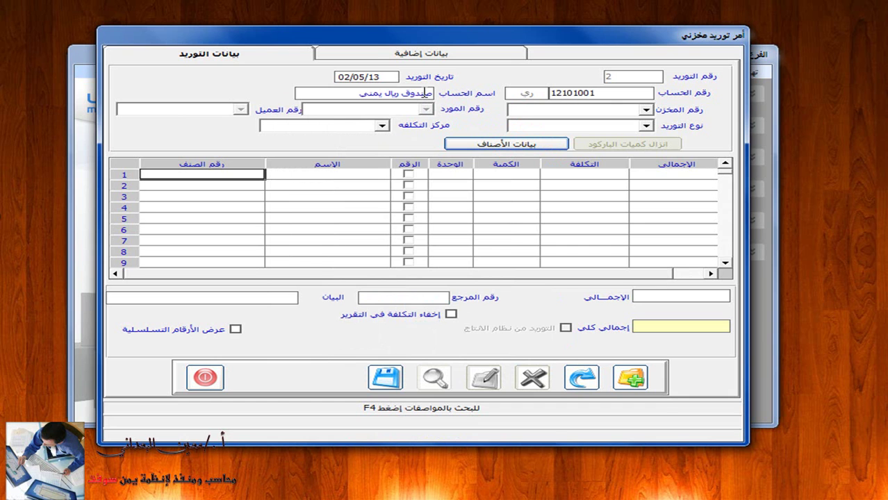
# - Set the new order's warehouse to المخزن الرئيسي and its supply type to نقدي
pyautogui.click(646, 110)
pyautogui.click(618, 123)
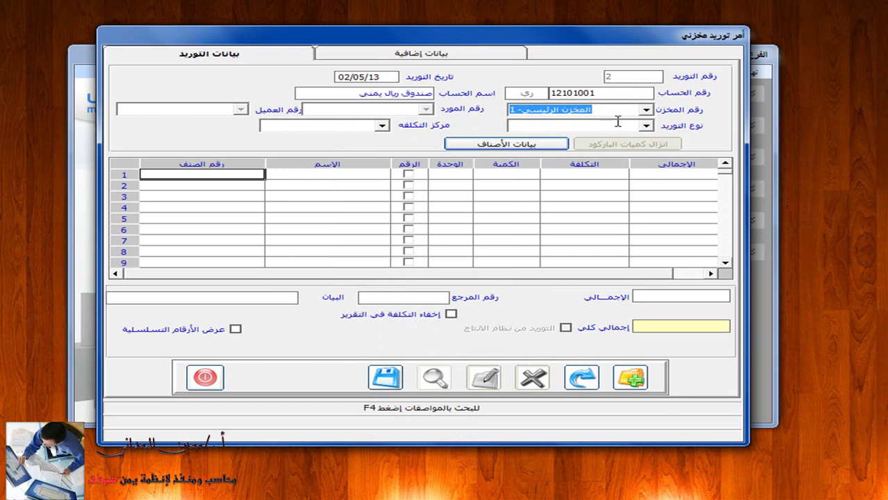
pyautogui.click(649, 127)
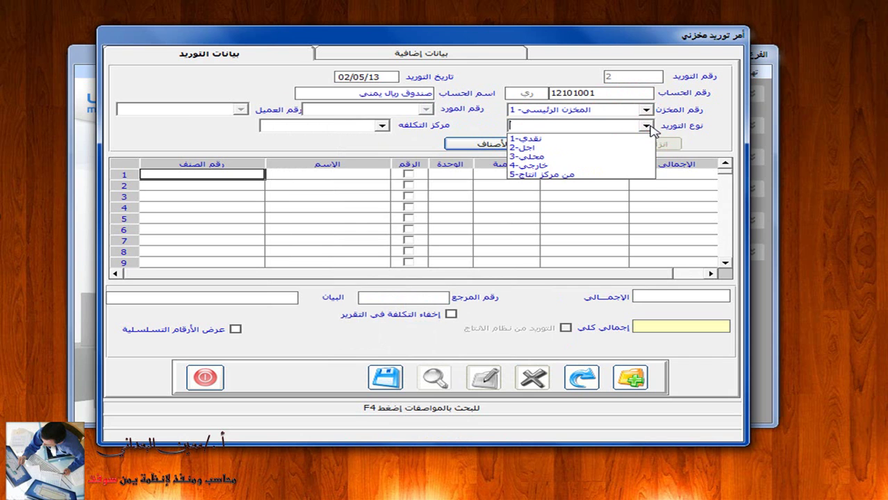
pyautogui.click(636, 139)
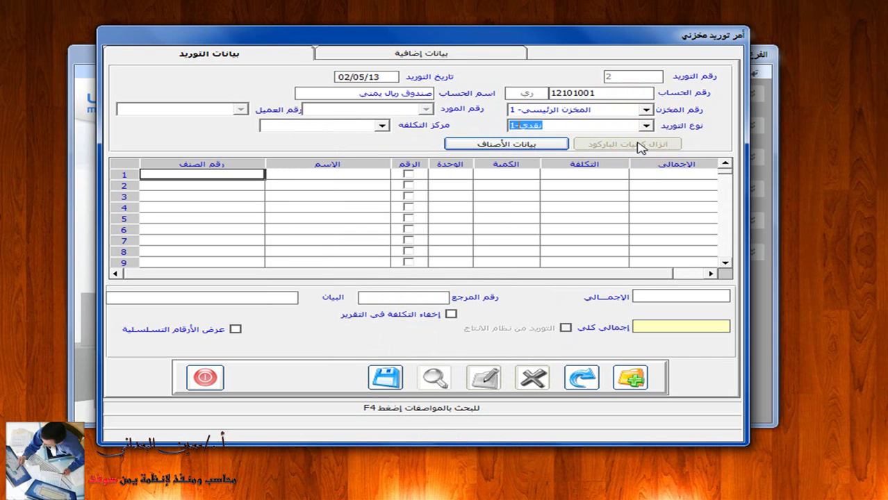
# - Enter item 002-001, عصير الربيع كرتون, in the first row of the new order
pyautogui.click(231, 175)
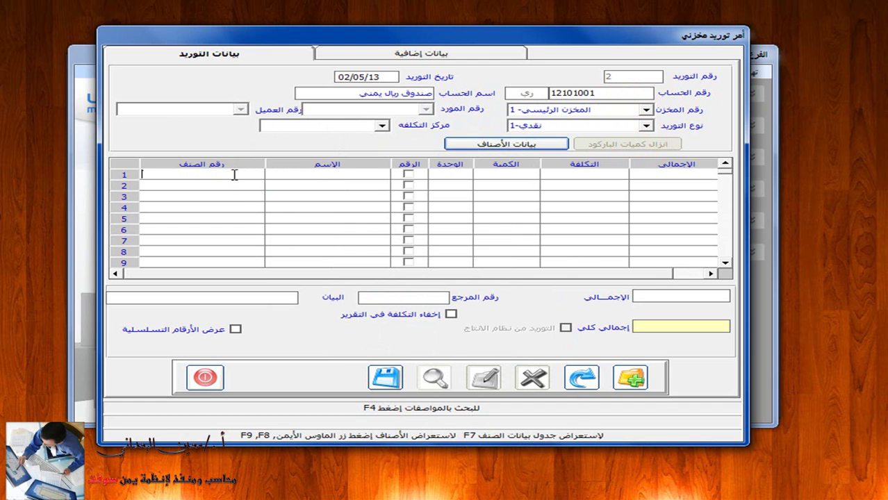
pyautogui.write('002-001')
pyautogui.press('Return')
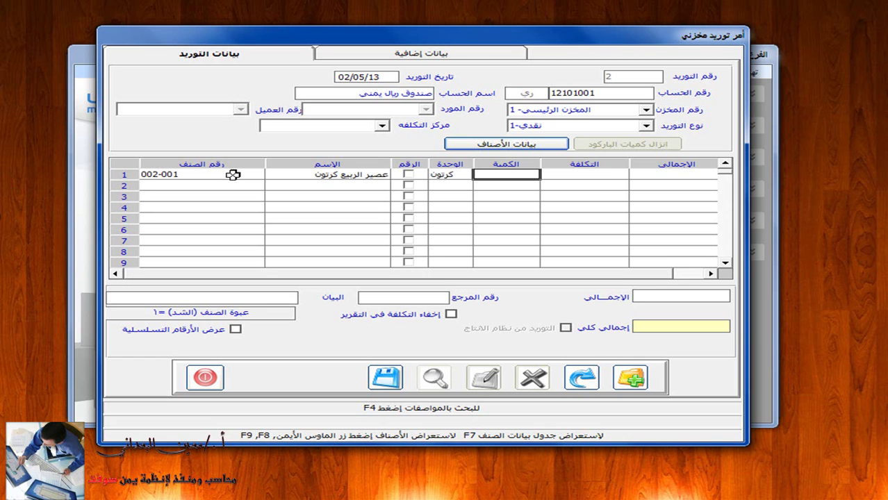
# - Set the juice row's quantity to 100 and its unit cost to 3700, and try to leave its expiry date empty
pyautogui.write('100')
pyautogui.press('Return')
pyautogui.write('3700')
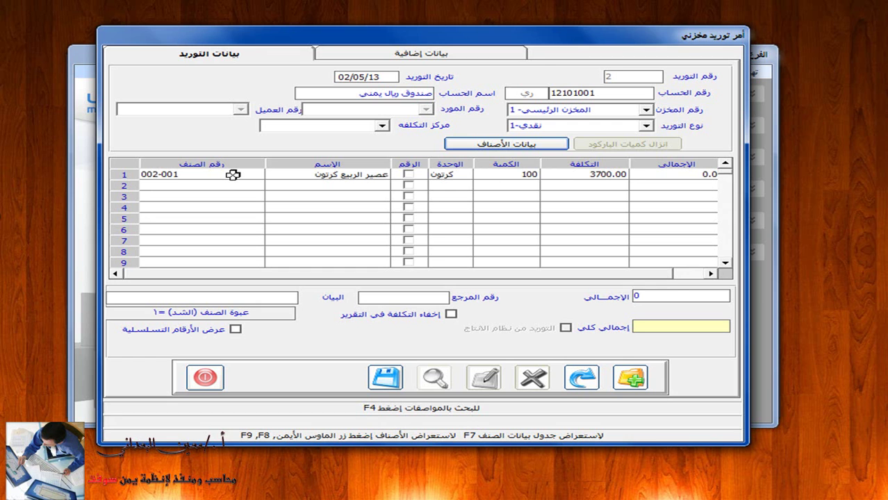
pyautogui.press('Return')
pyautogui.press('Return')
pyautogui.press('Return')
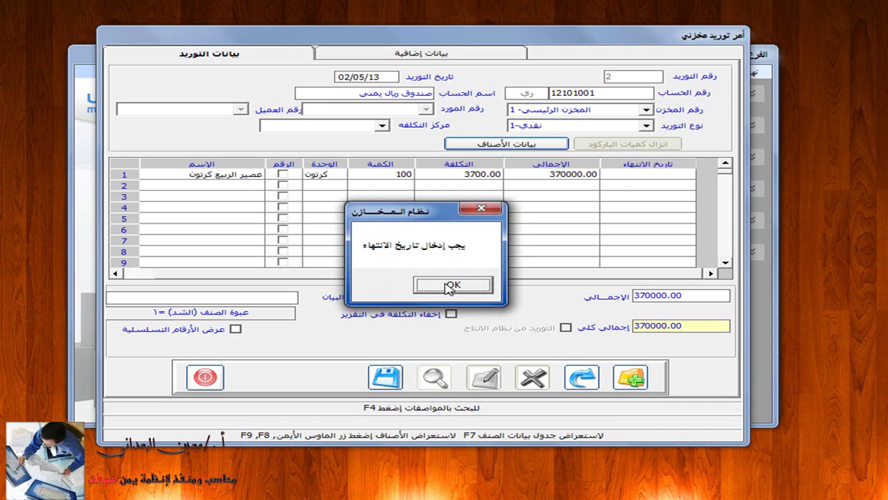
# - Set the expiry date of the first juice row, عصير الربيع كرتون, to 16/04/2015
pyautogui.click(449, 286)
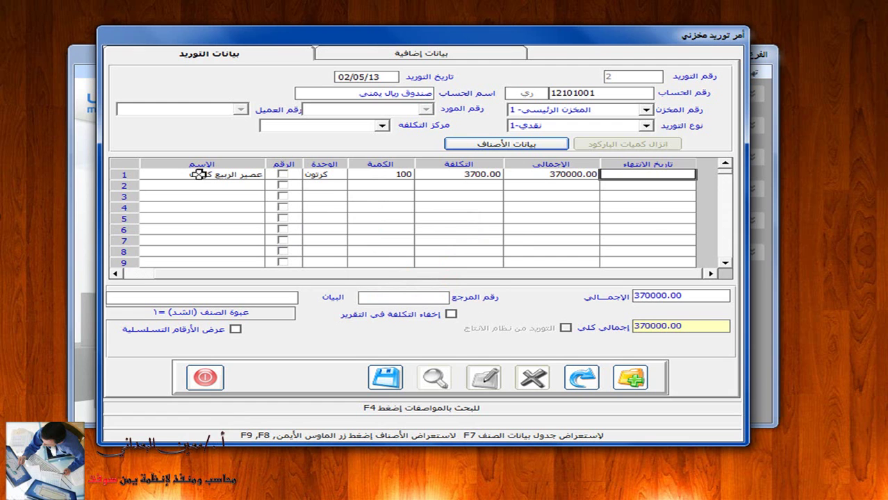
pyautogui.doubleClick(669, 174)
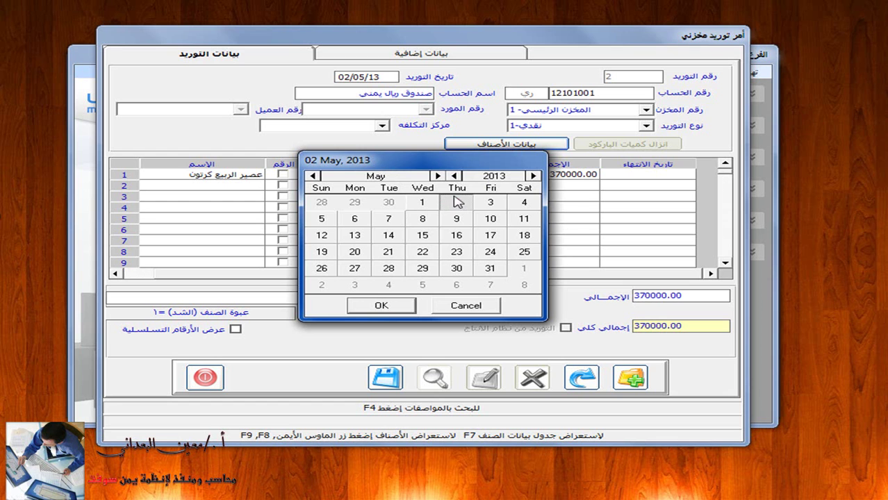
pyautogui.click(436, 176)
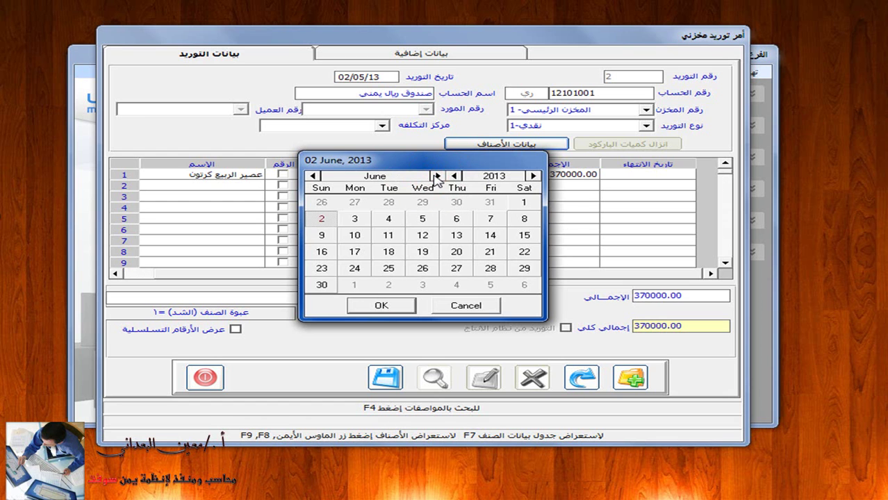
pyautogui.click(313, 176)
pyautogui.click(313, 176)
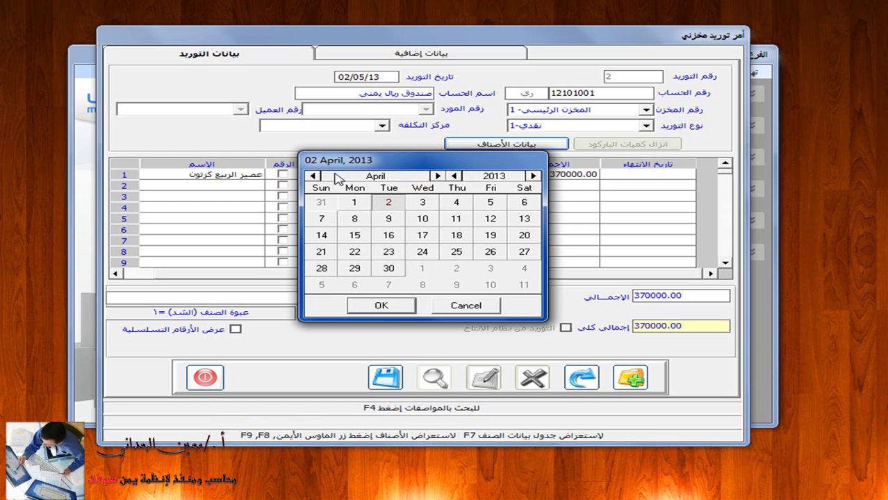
pyautogui.click(533, 176)
pyautogui.click(533, 176)
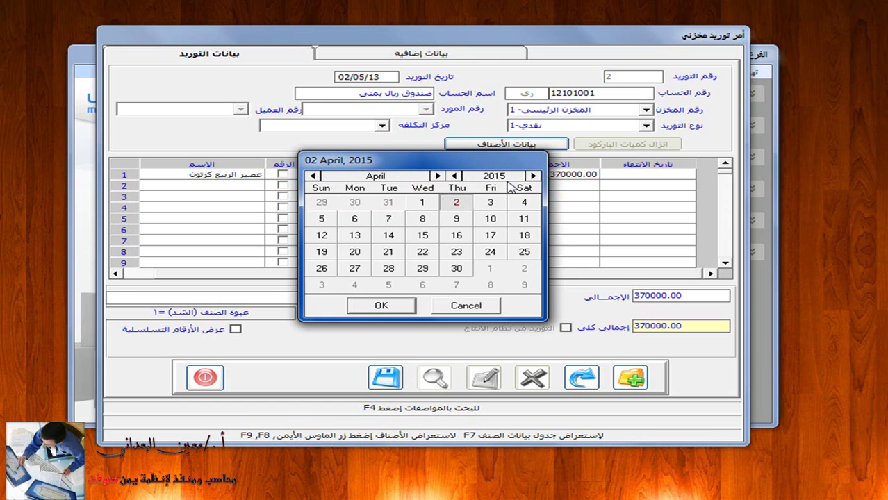
pyautogui.click(460, 236)
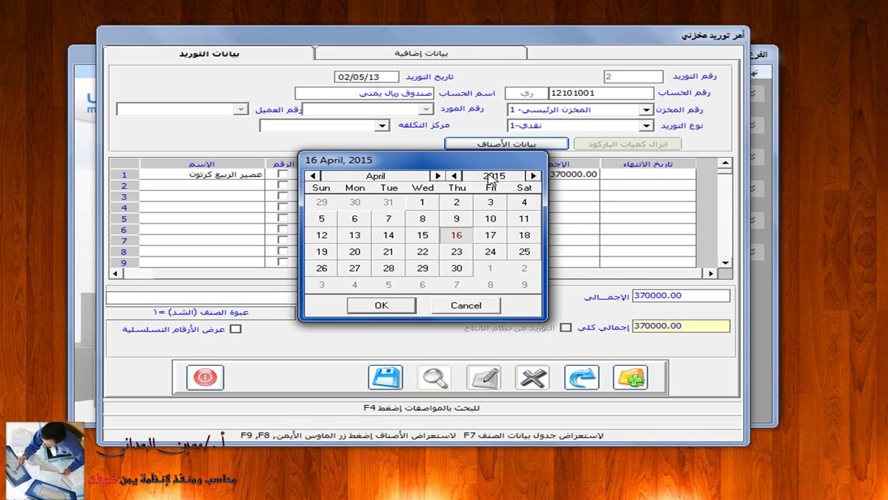
pyautogui.click(389, 304)
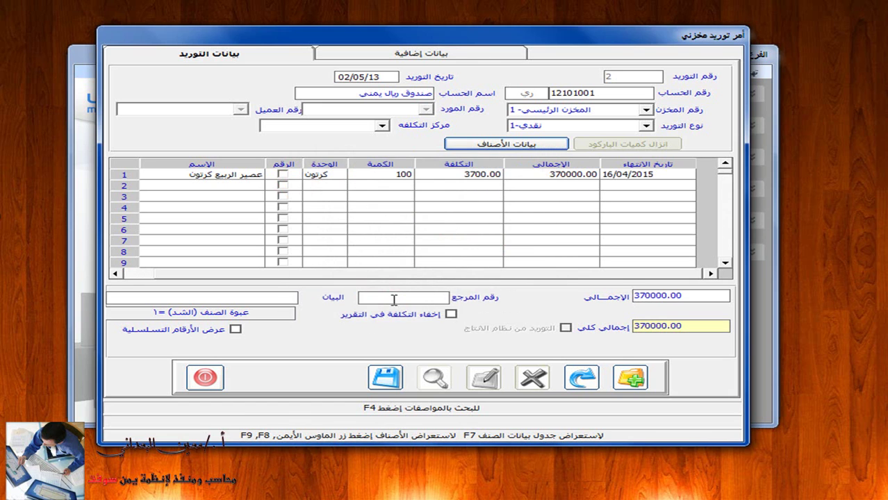
# - Find the item whose name contains سيزر and enter item 00-002, عصير سيزر كرتون, in the second row
pyautogui.press('Return')
pyautogui.press('Return')
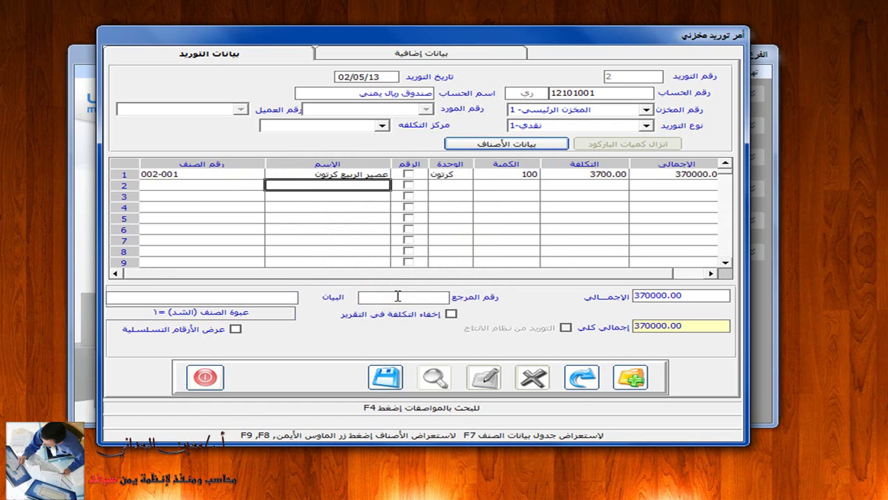
pyautogui.write('8')
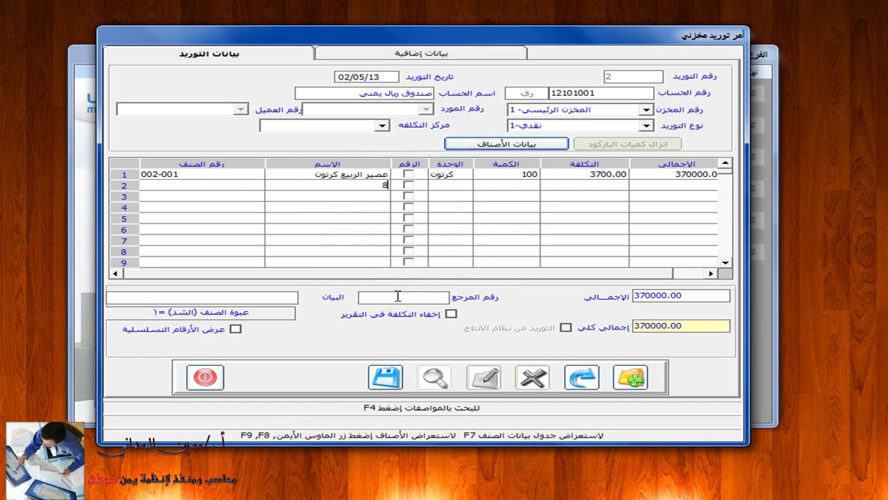
pyautogui.press('BackSpace')
pyautogui.write('*')
pyautogui.write('سيزا')
pyautogui.press('Return')
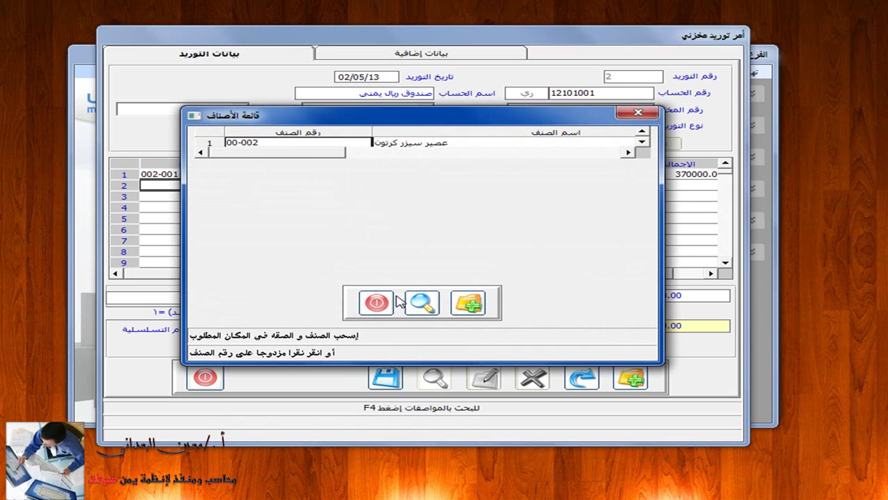
pyautogui.doubleClick(434, 142)
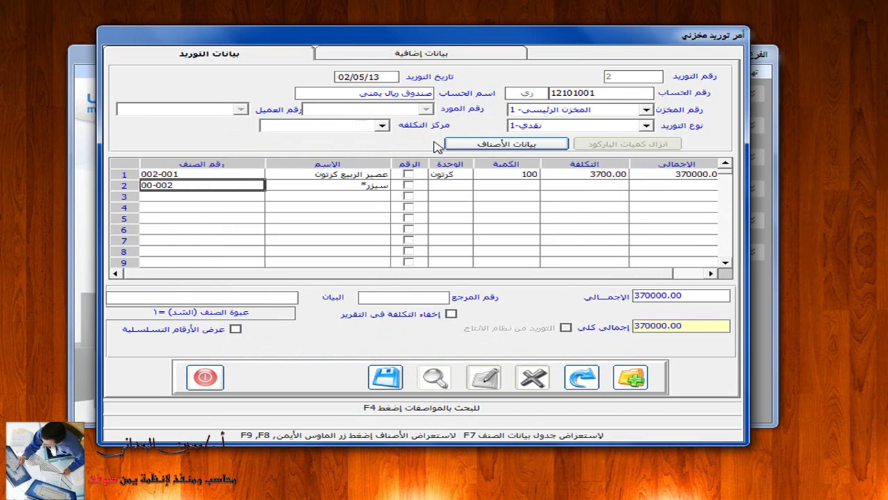
# - Set the second juice row's quantity to 150 and its unit cost to 4700
pyautogui.press('Return')
pyautogui.write('150')
pyautogui.press('Return')
pyautogui.write('47')
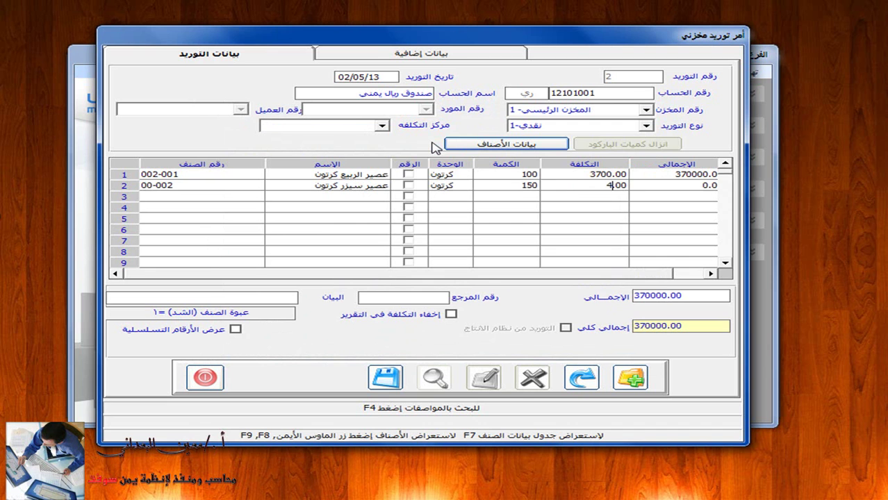
pyautogui.write('00')
pyautogui.press('Return')
pyautogui.press('Return')
# - Set the expiry date of the second juice row to 02/05/2015
pyautogui.click(465, 285)
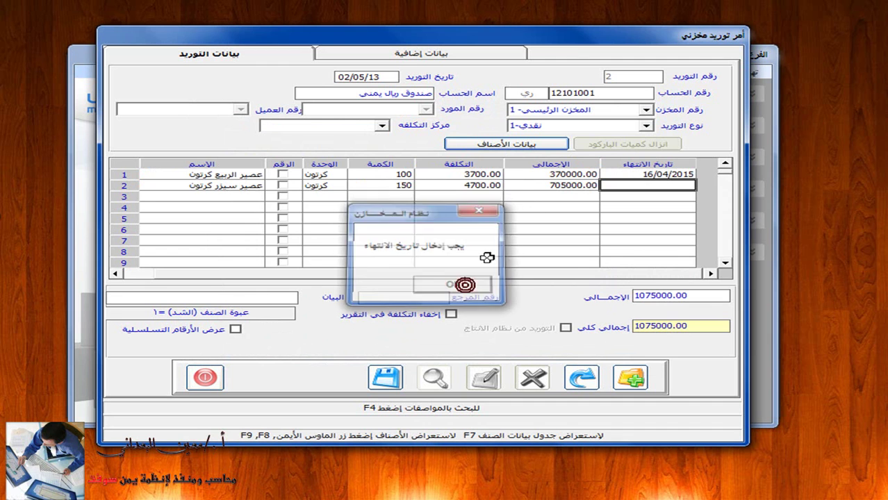
pyautogui.click(649, 185)
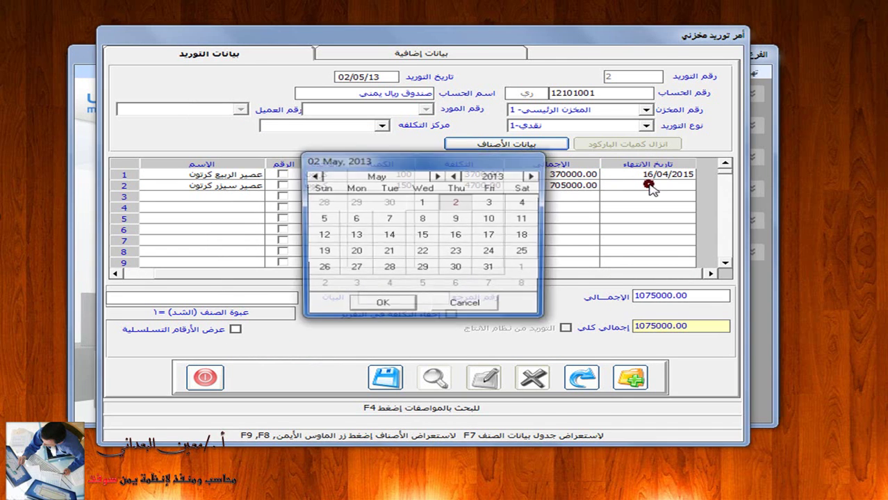
pyautogui.doubleClick(532, 177)
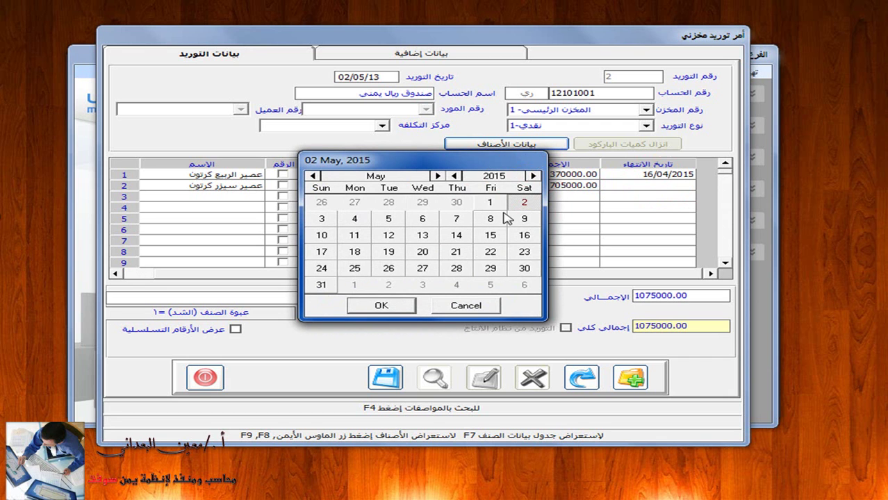
pyautogui.click(393, 303)
# - Enter شراء نقدا من محلات القاسم فاتوره رقم ٦٦٦ as the order's description
pyautogui.click(273, 297)
pyautogui.write('شراء ت')
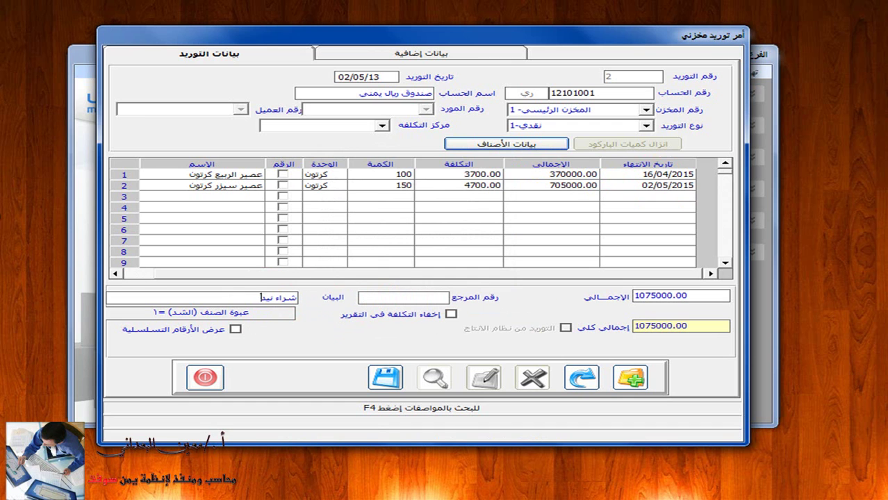
pyautogui.write('قدا من محلات القاس')
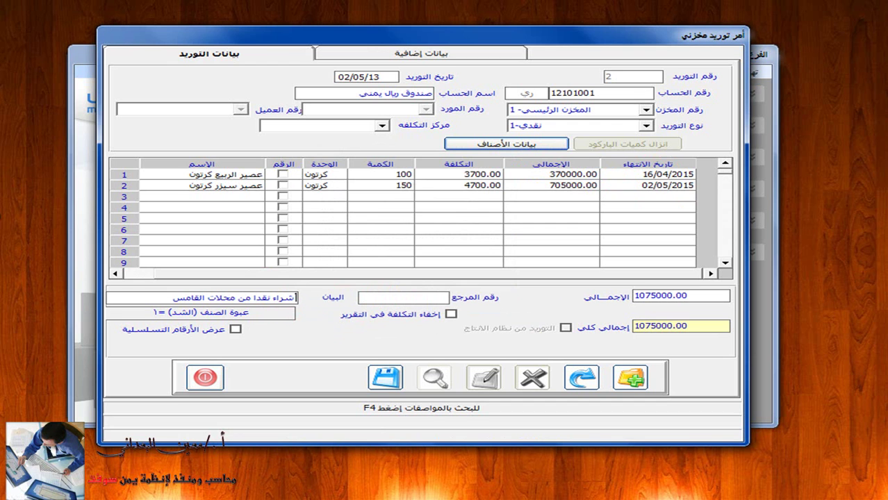
pyautogui.write('م فات')
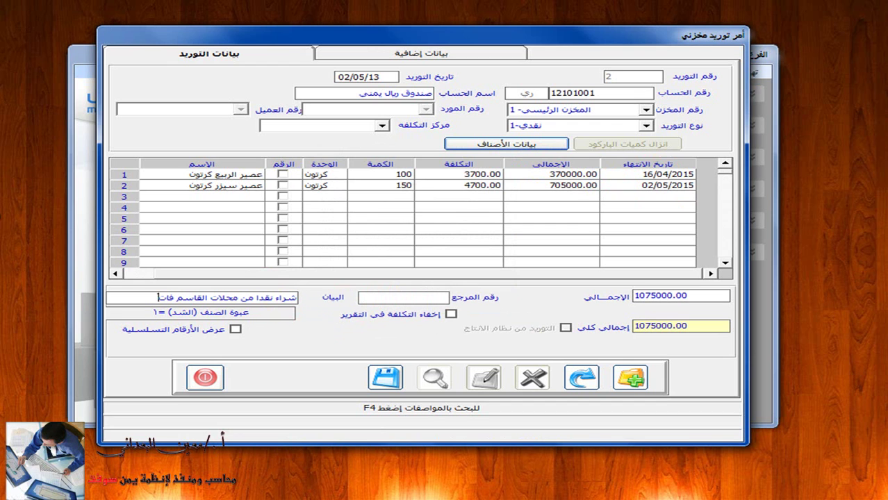
pyautogui.write('وره رقم')
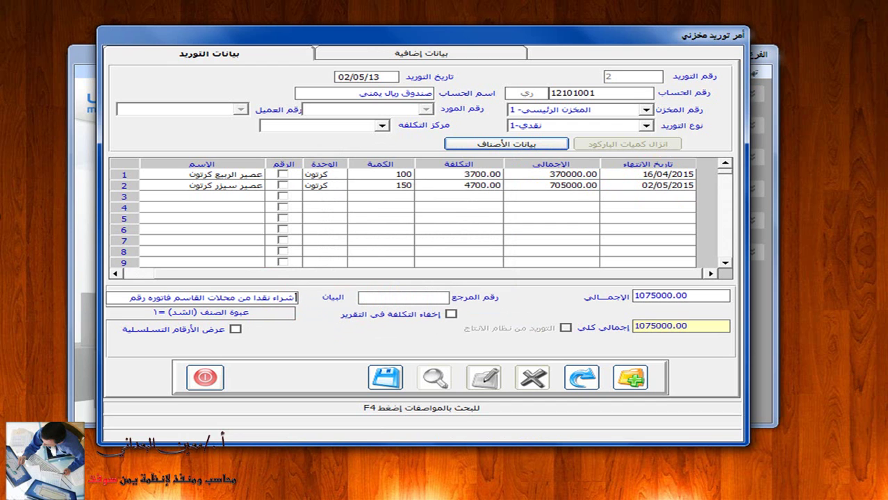
pyautogui.write(' ٦٦٦')
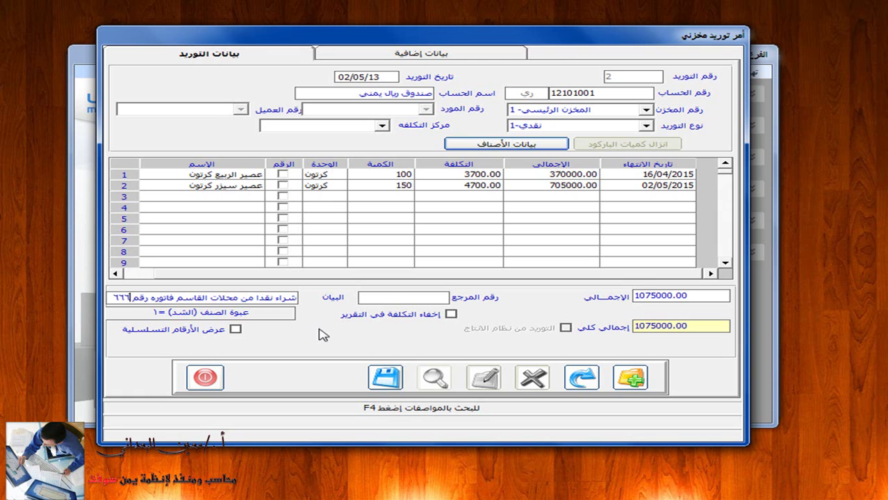
# - Set the order's reference number to 666 and save the supply order
pyautogui.click(388, 298)
pyautogui.write('666')
pyautogui.click(385, 378)
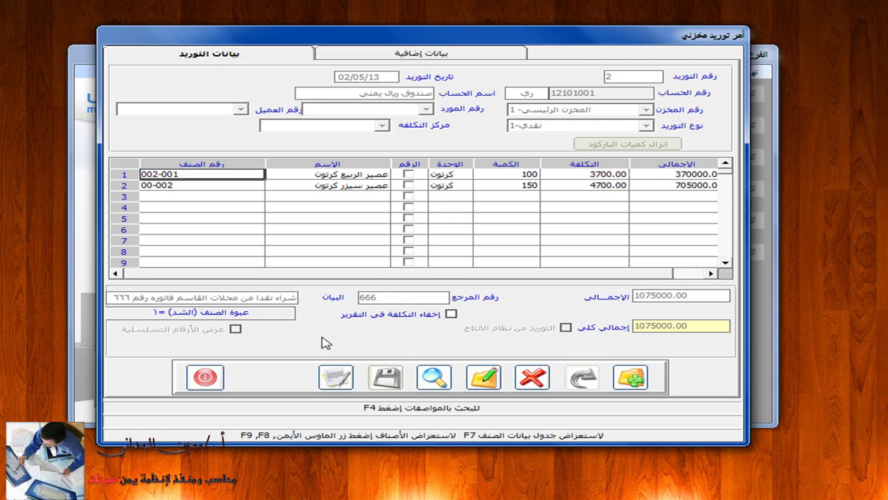
# - Leave inventory management and open the posting screen for stock supply orders in General Ledger
pyautogui.click(204, 378)
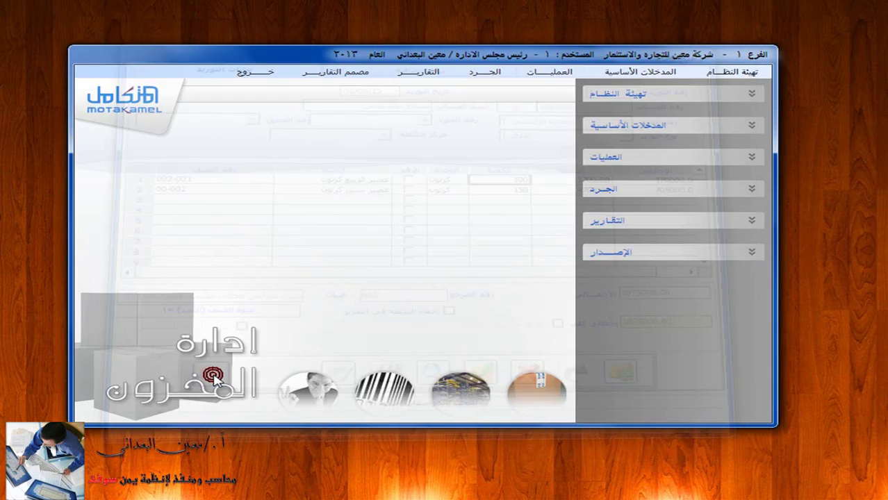
pyautogui.click(269, 75)
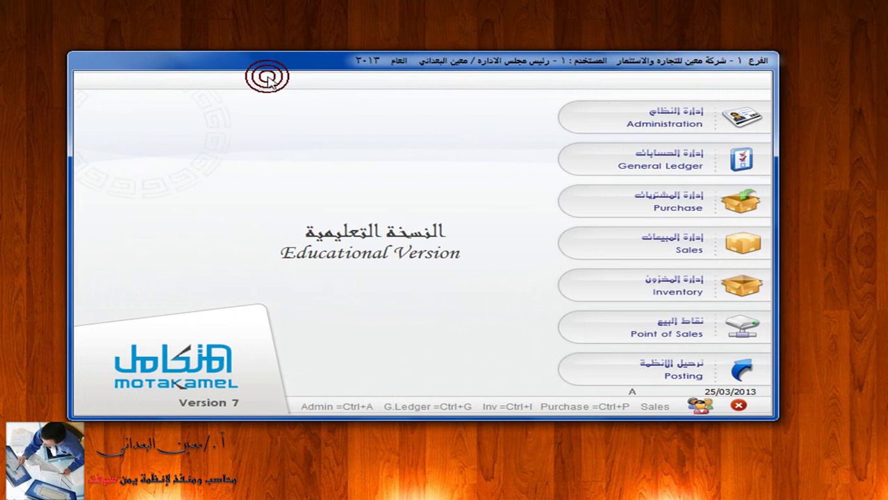
pyautogui.click(741, 158)
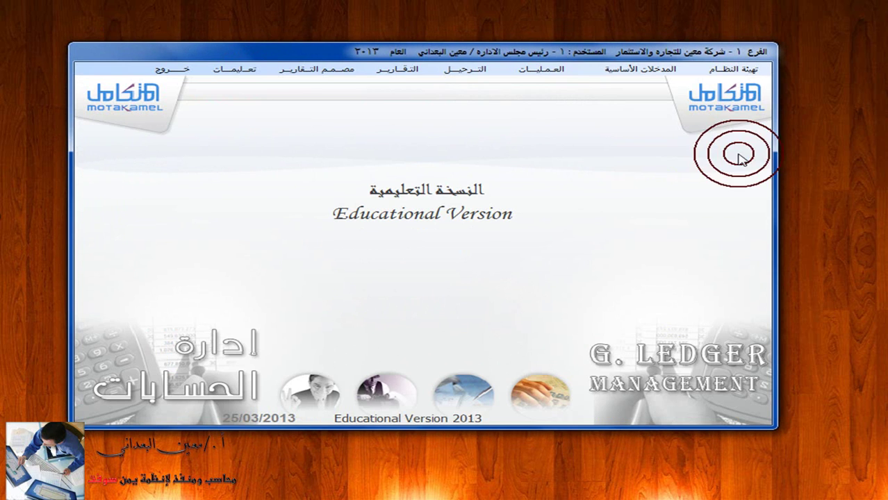
pyautogui.click(459, 69)
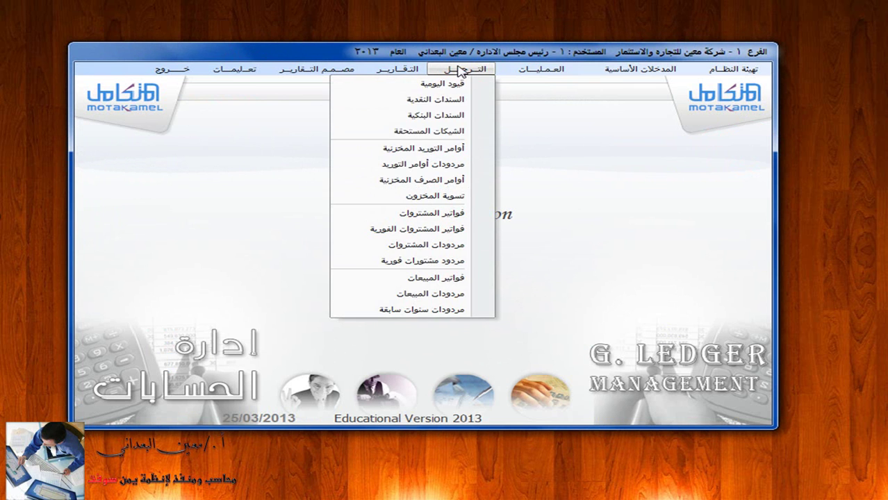
pyautogui.click(449, 149)
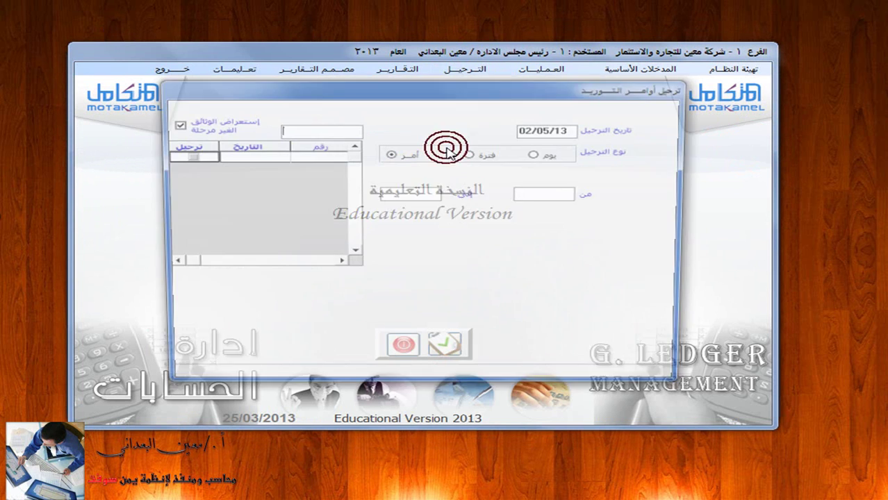
# - List the unposted supply orders with the posting type أمر and mark orders 1 and 2 for posting
pyautogui.click(390, 154)
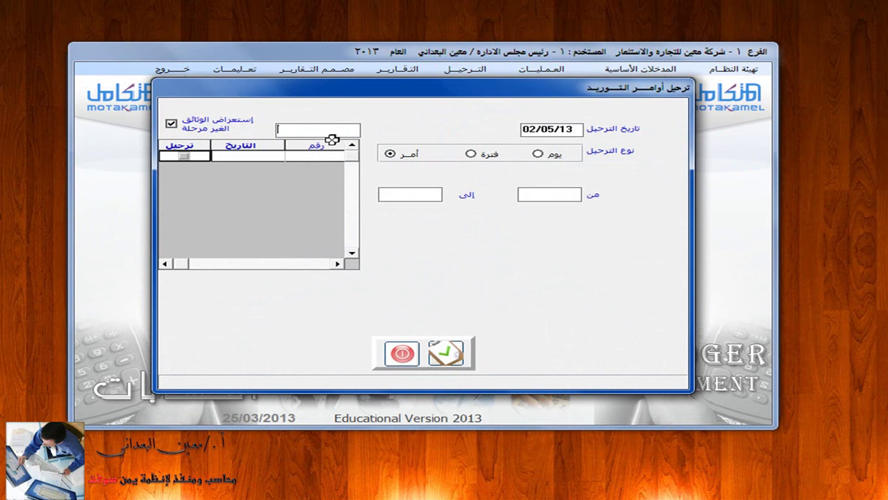
pyautogui.click(390, 155)
pyautogui.click(189, 157)
pyautogui.click(187, 167)
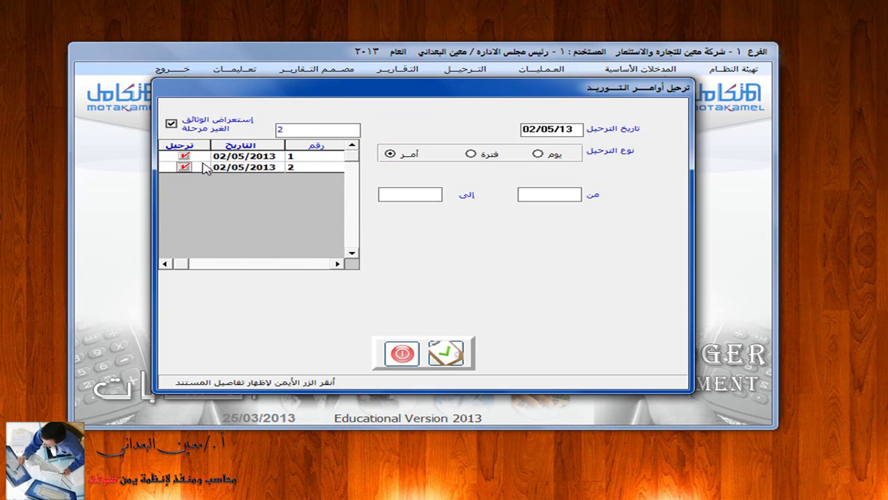
# - Review the item details and prices of supply order 1, and post the marked orders
pyautogui.click(247, 156)
pyautogui.rightClick(254, 156)
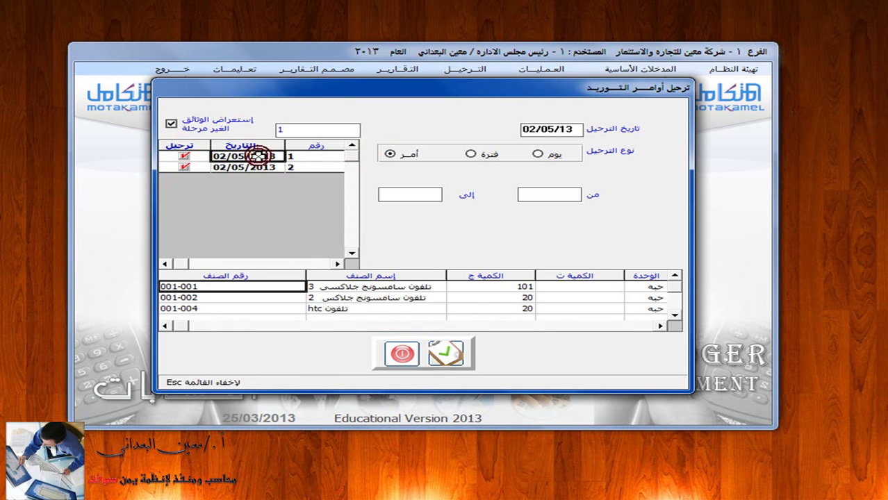
pyautogui.click(661, 326)
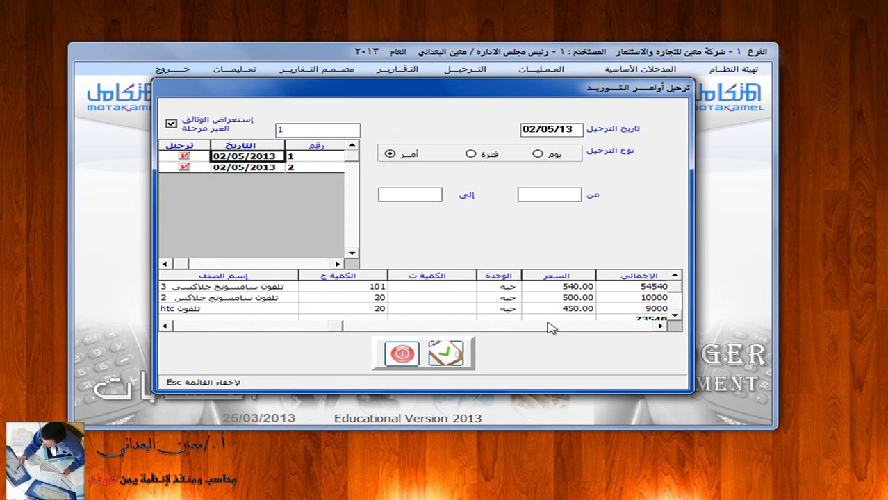
pyautogui.click(438, 356)
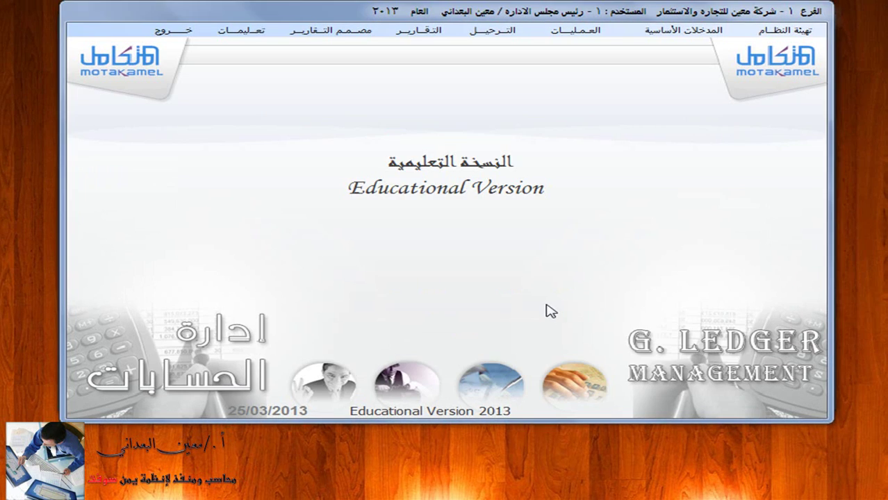
# - Check the supply order posting screen for remaining unposted orders, then exit and reopen General Ledger
pyautogui.click(495, 42)
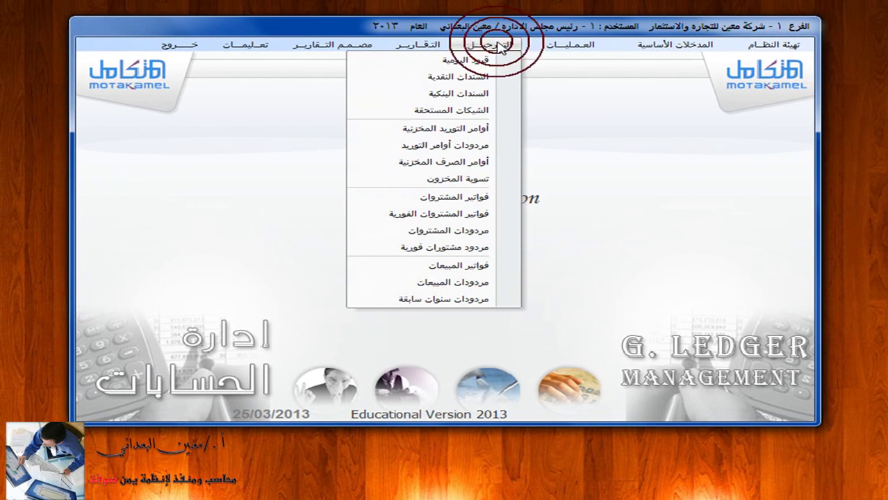
pyautogui.click(483, 127)
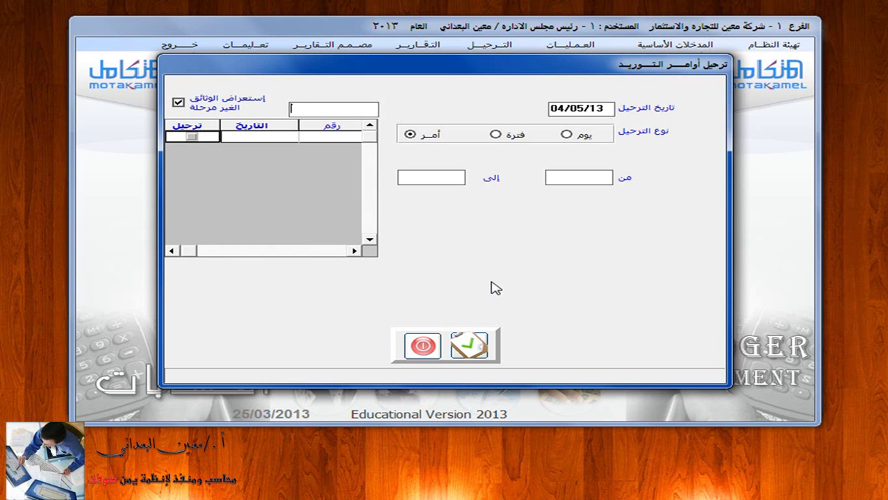
pyautogui.click(423, 346)
pyautogui.click(182, 44)
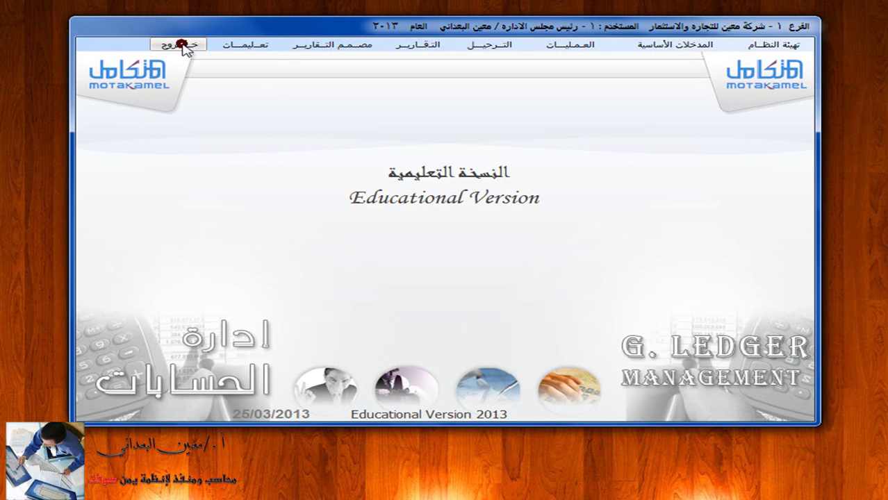
pyautogui.click(787, 137)
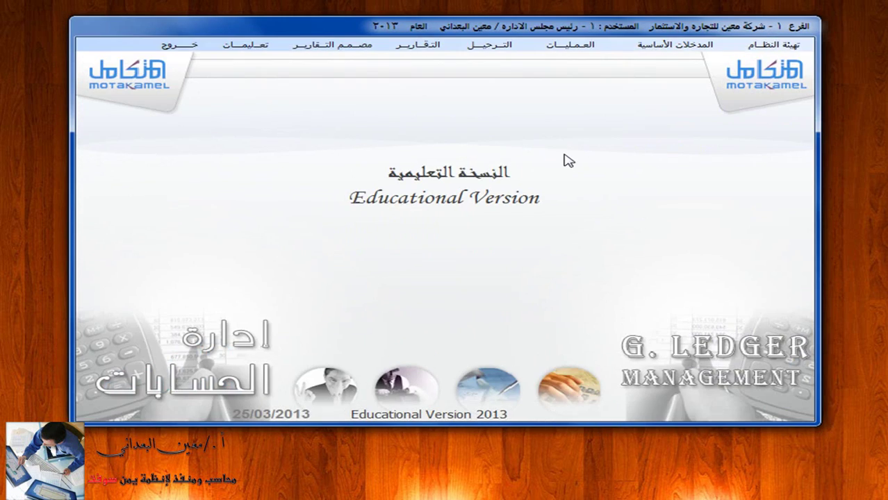
# - View the General Ledger daily journal report (اليومية العامة) for the document type أوامر توريد مخزنية, and close the report screen
pyautogui.click(420, 44)
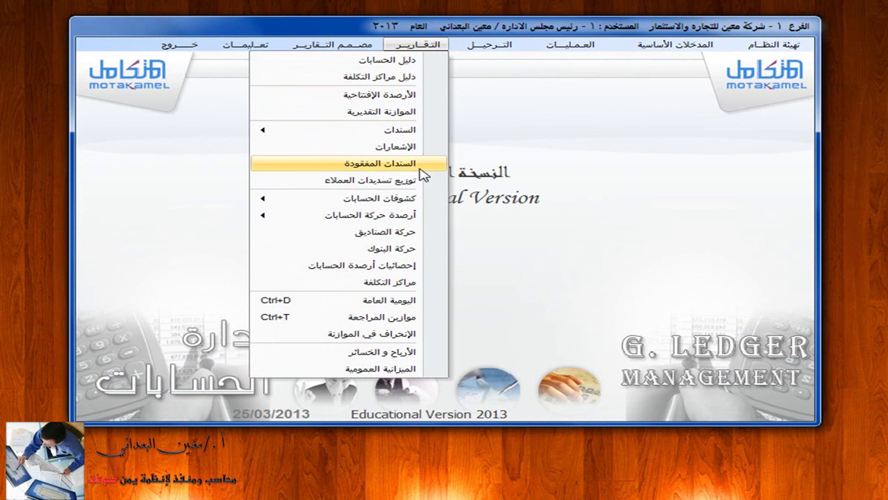
pyautogui.click(410, 300)
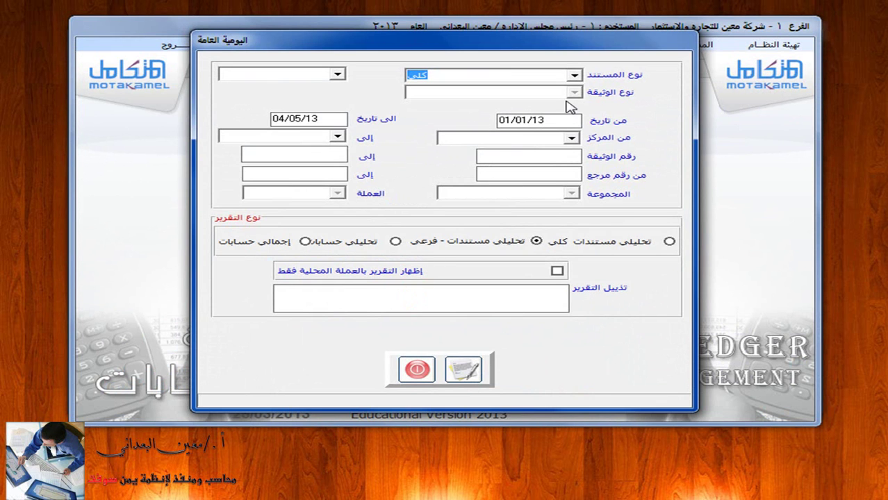
pyautogui.click(575, 75)
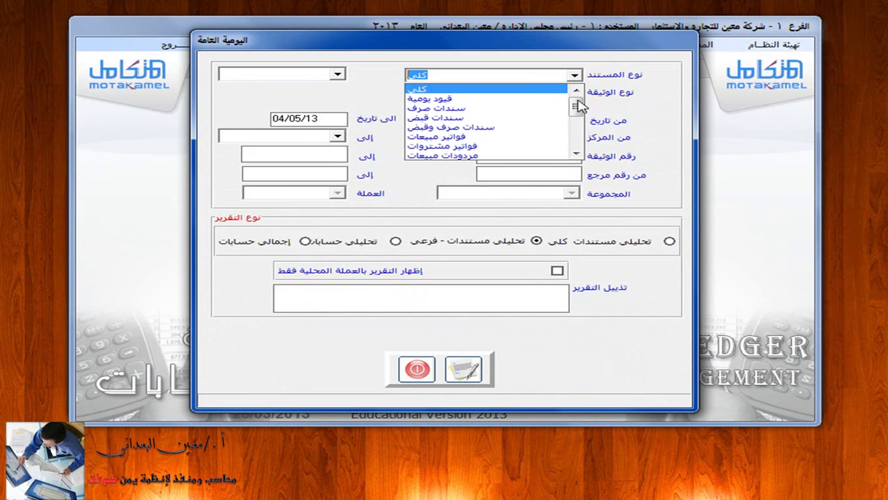
pyautogui.click(576, 153)
pyautogui.click(576, 153)
pyautogui.click(576, 153)
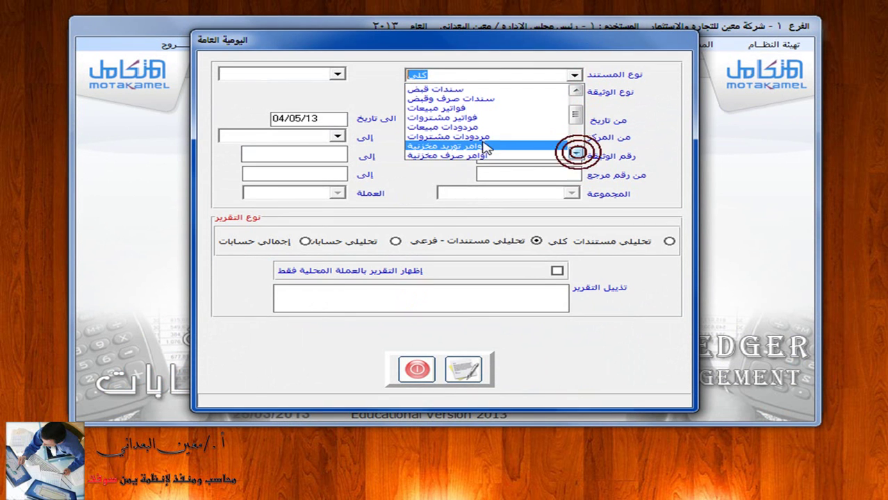
pyautogui.click(480, 145)
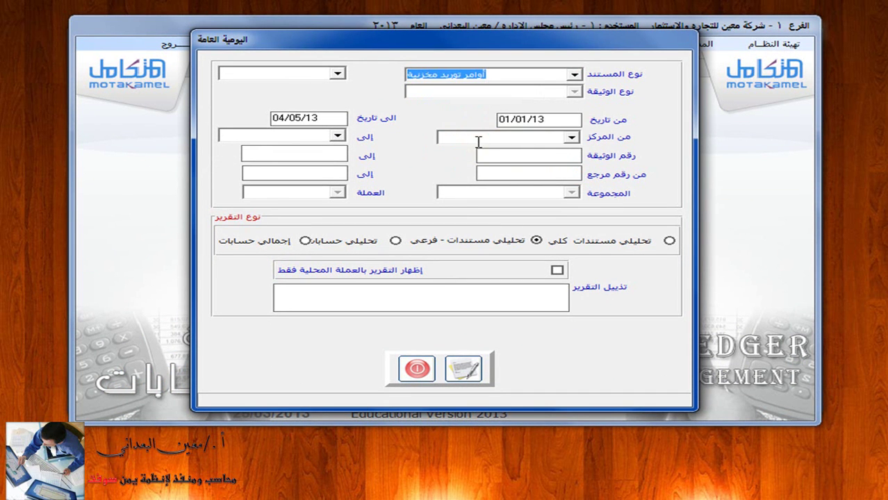
pyautogui.click(464, 368)
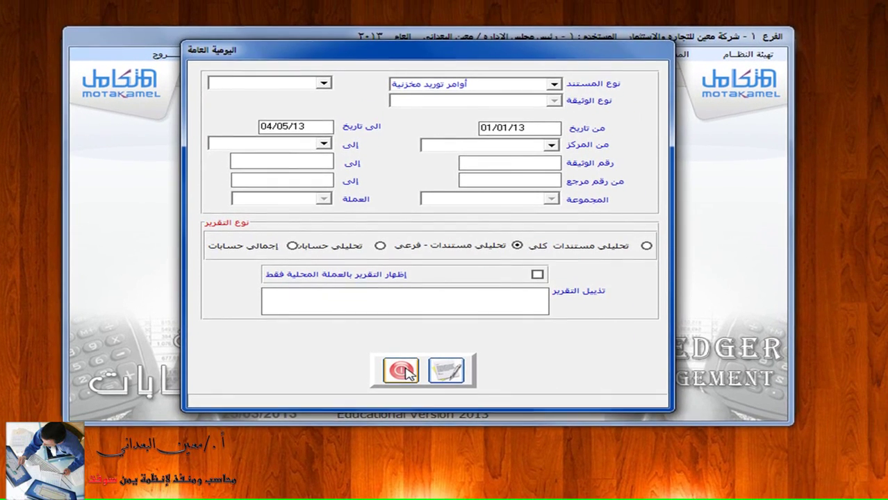
pyautogui.click(402, 370)
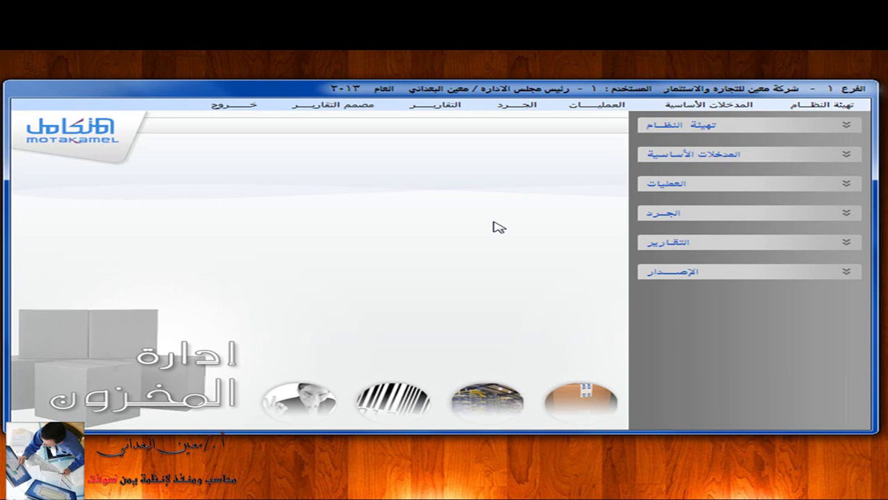
# - Retrieve supply order 1 on the stock supply order screen in inventory management and try to edit it
pyautogui.click(582, 104)
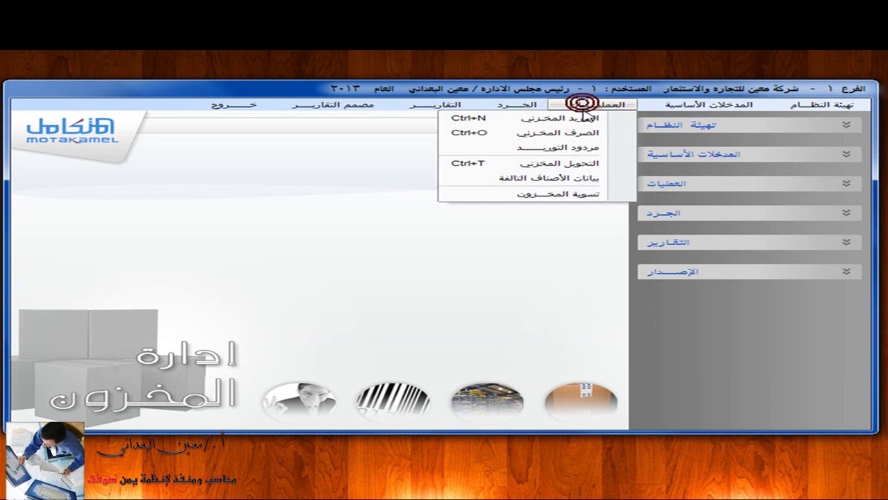
pyautogui.click(577, 117)
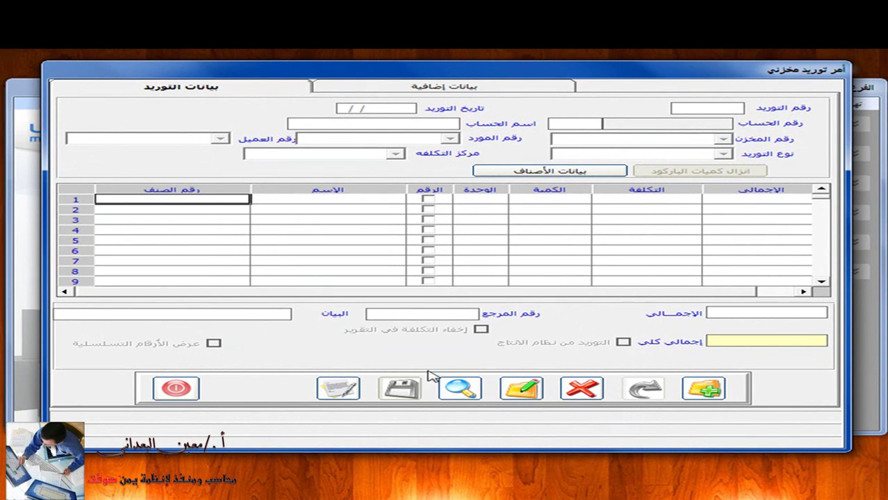
pyautogui.click(455, 388)
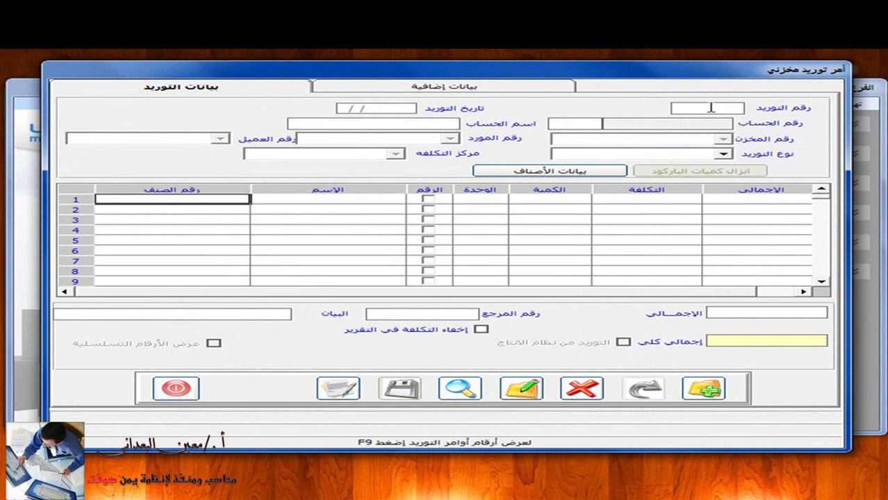
pyautogui.press('F9')
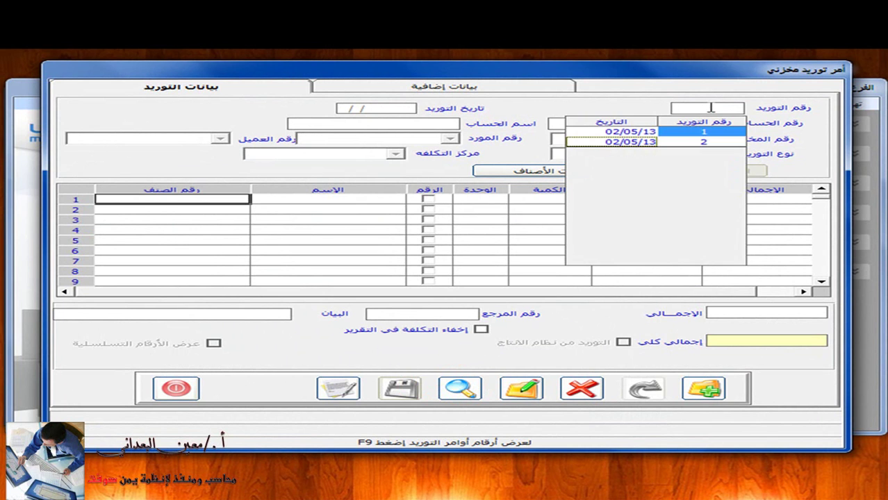
pyautogui.doubleClick(621, 134)
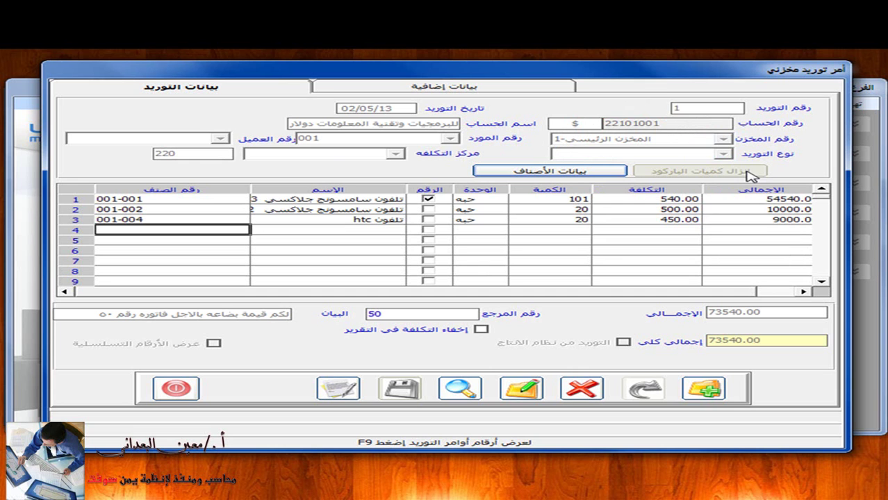
pyautogui.click(520, 389)
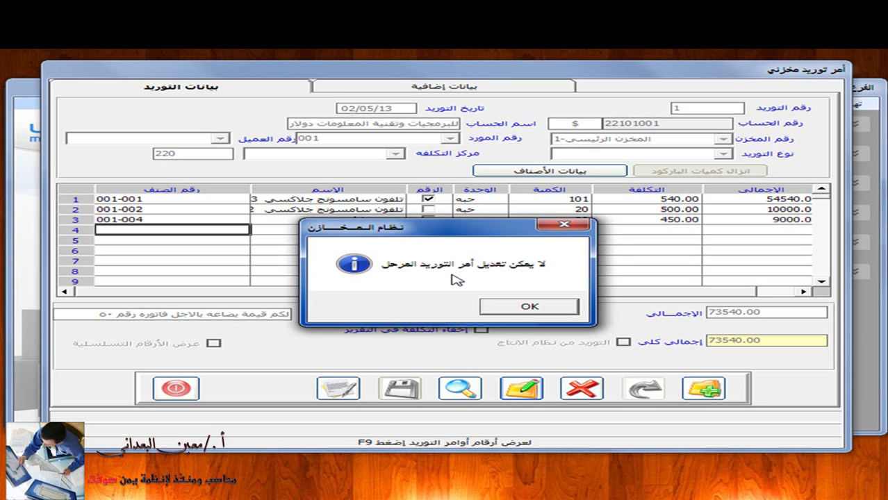
pyautogui.click(520, 307)
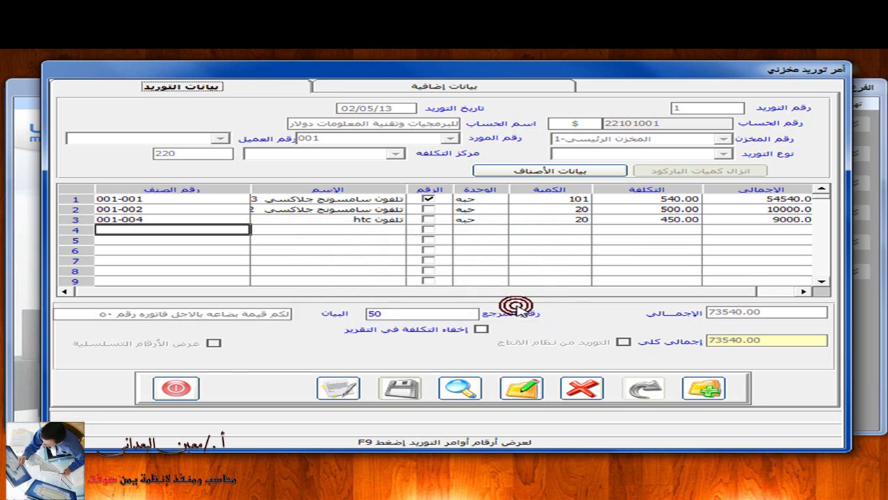
# - Leave inventory management and list the posted supply orders of type أمر on the unposting screen in Administration
pyautogui.click(176, 388)
pyautogui.click(233, 105)
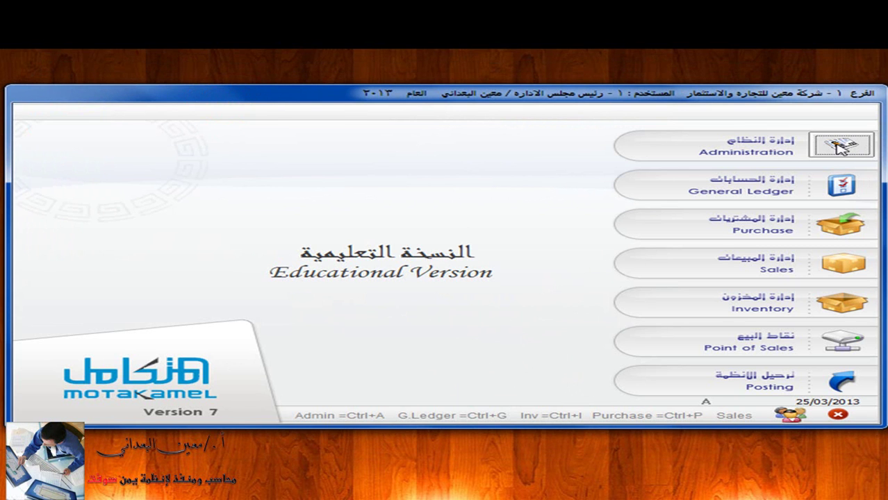
pyautogui.click(843, 146)
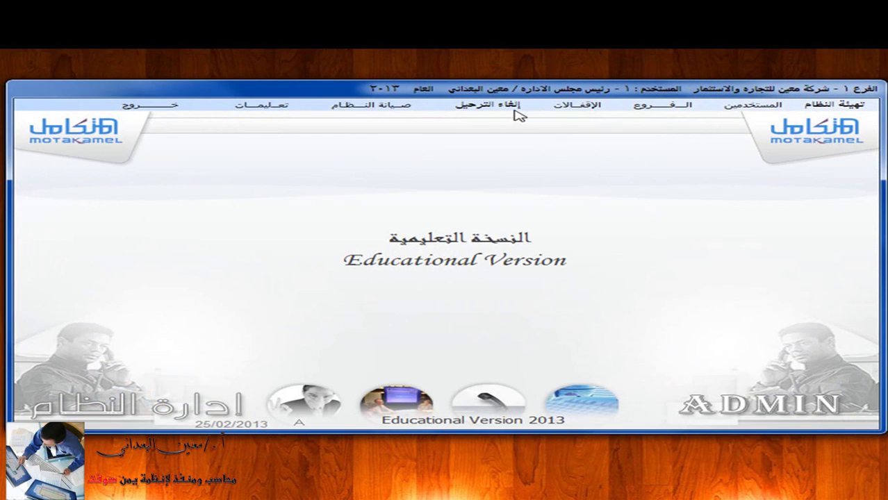
pyautogui.click(507, 109)
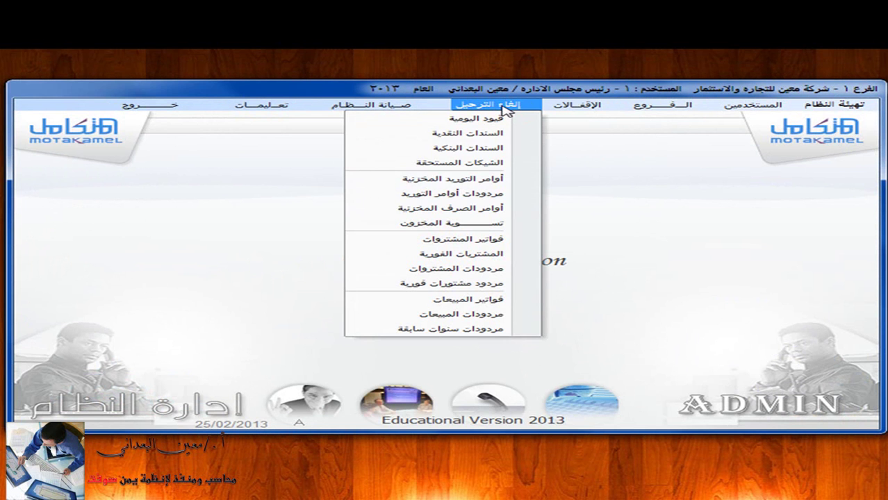
pyautogui.click(480, 180)
pyautogui.click(403, 185)
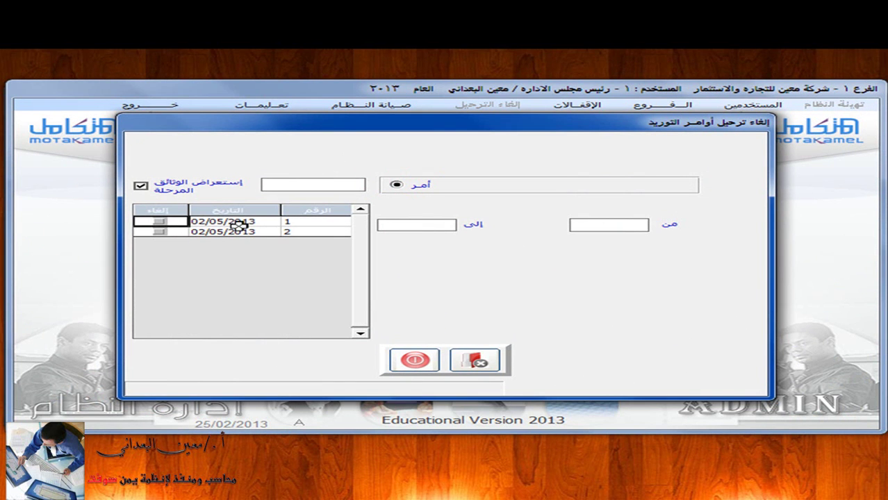
# - Cancel the posting of supply order 1, close the unposting screen and leave Administration
pyautogui.click(159, 221)
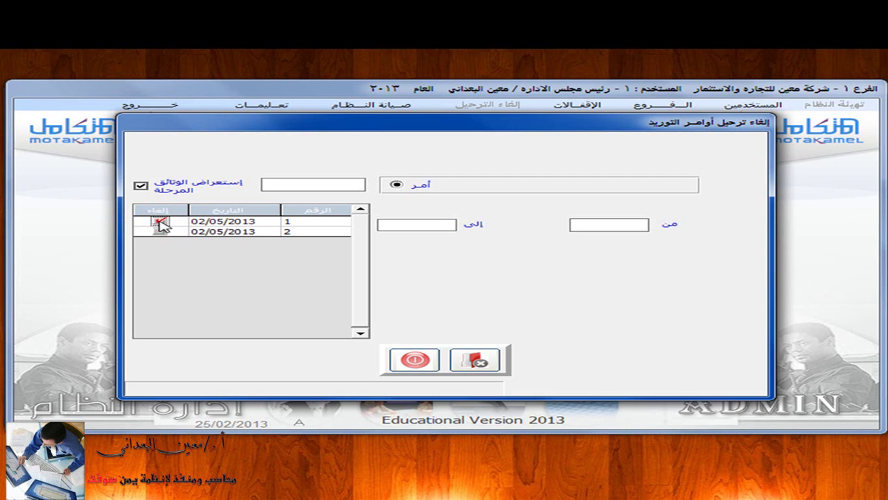
pyautogui.click(481, 361)
pyautogui.click(415, 357)
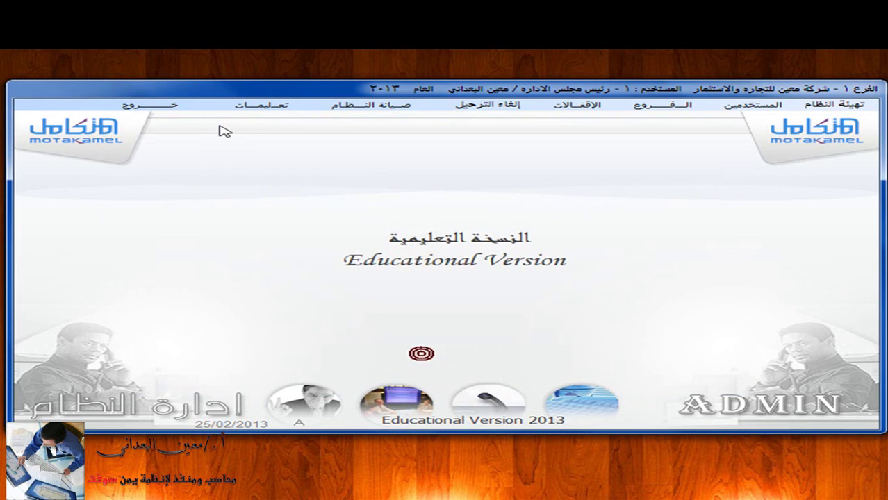
pyautogui.click(149, 104)
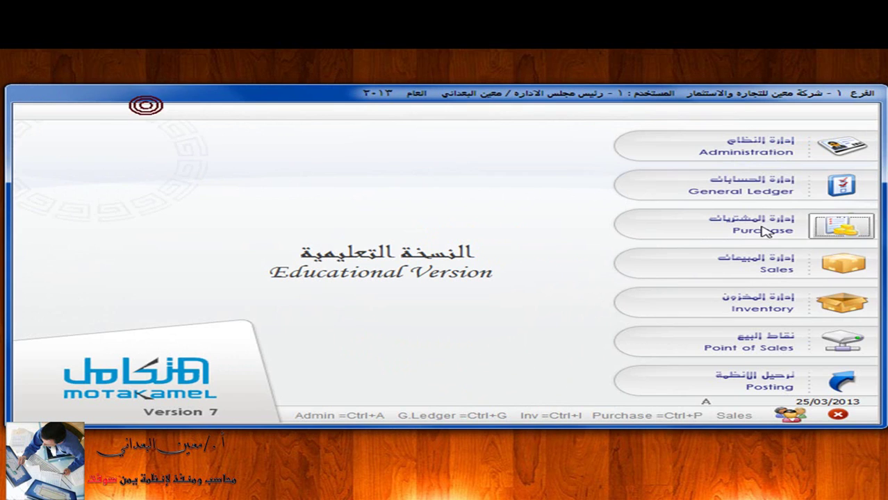
# - Retrieve supply order 1 on the stock supply order screen in inventory management and put it in edit mode
pyautogui.click(838, 301)
pyautogui.click(586, 104)
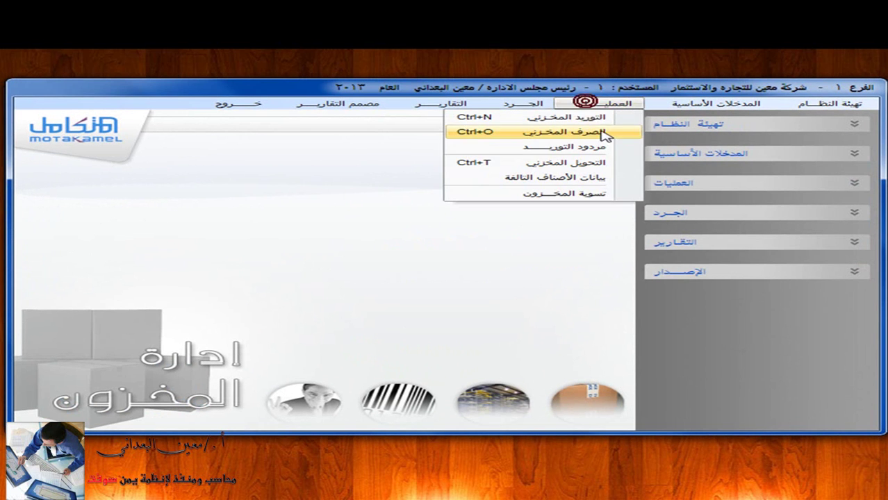
pyautogui.click(597, 116)
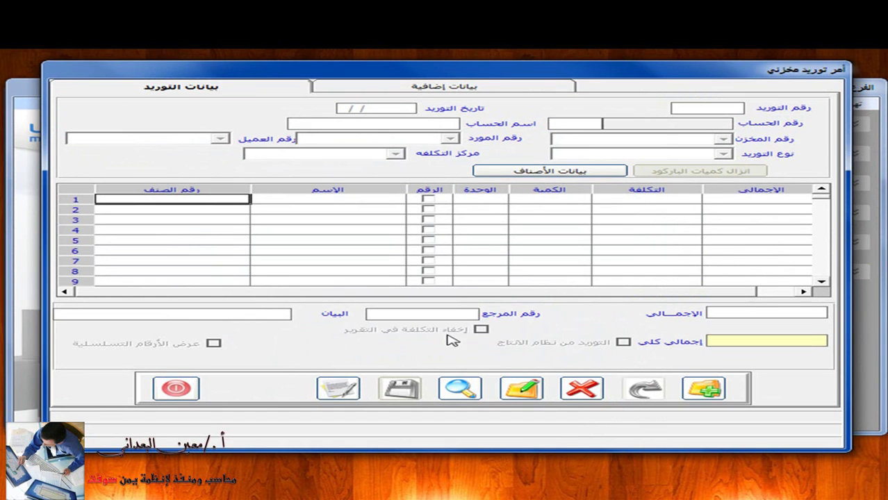
pyautogui.click(461, 384)
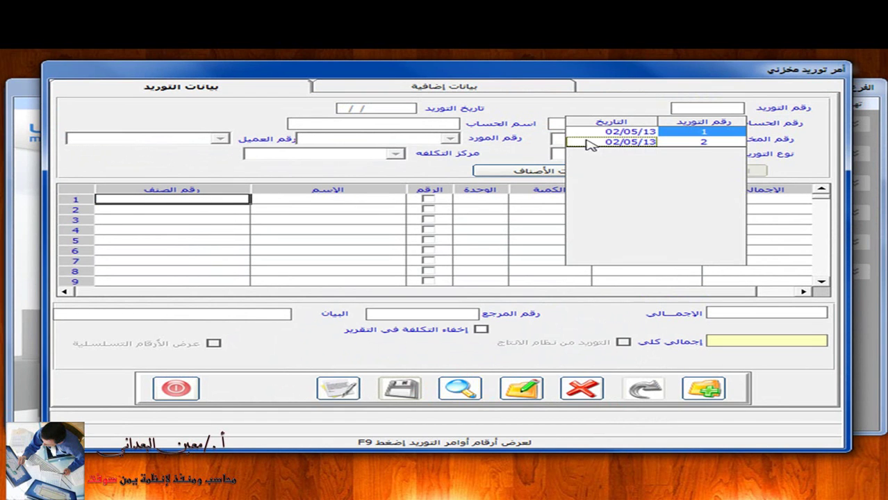
pyautogui.doubleClick(633, 131)
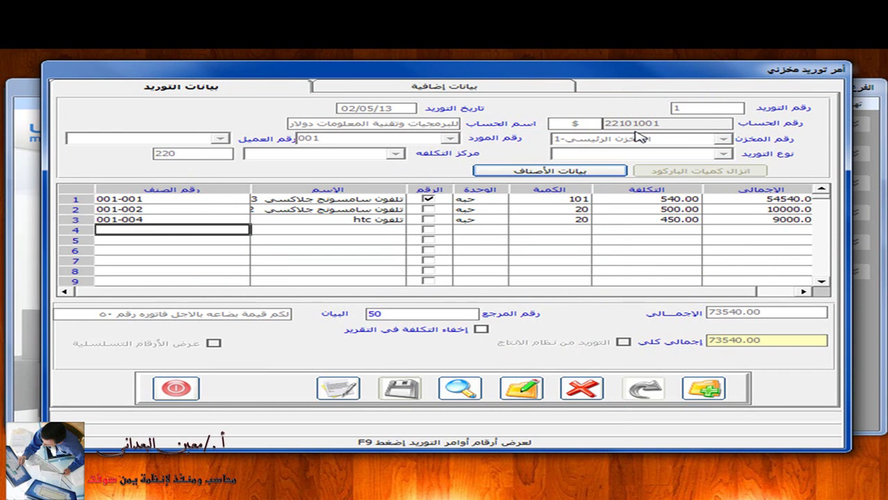
pyautogui.click(531, 392)
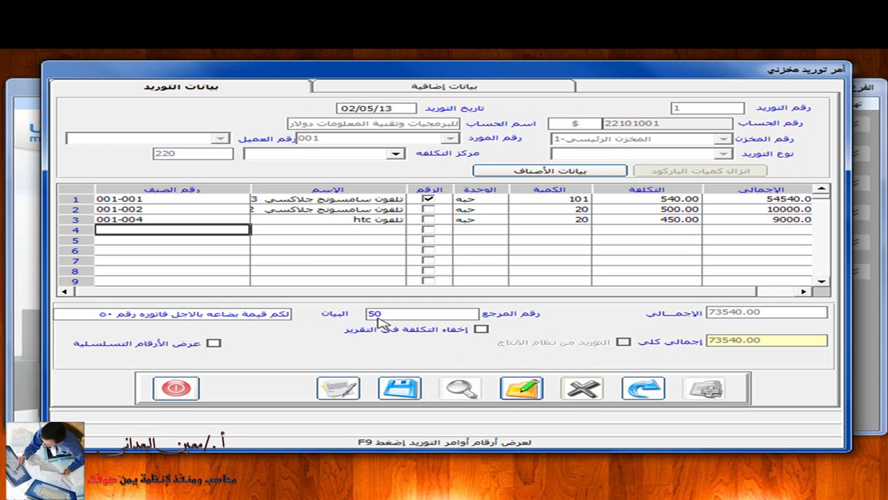
# - Review the quantity, cost and last supply price of item 001-001, then save supply order 1 and close its screen
pyautogui.click(259, 313)
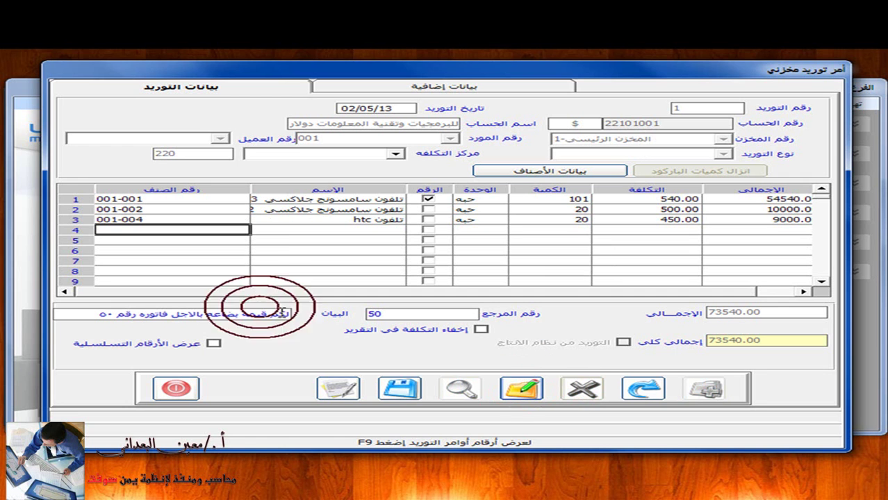
pyautogui.click(542, 198)
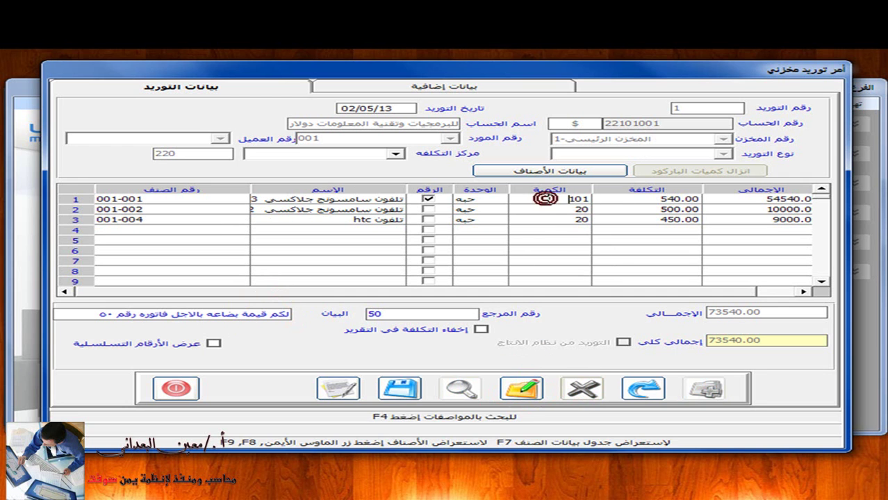
pyautogui.click(628, 199)
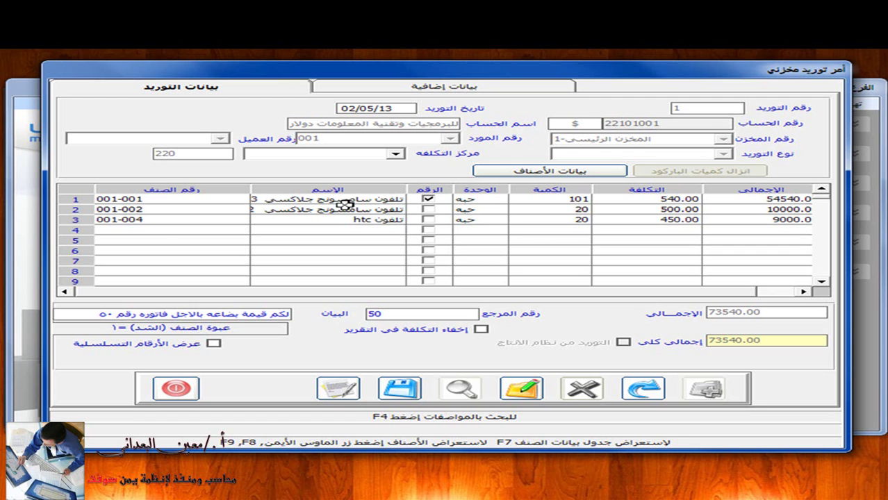
pyautogui.click(155, 199)
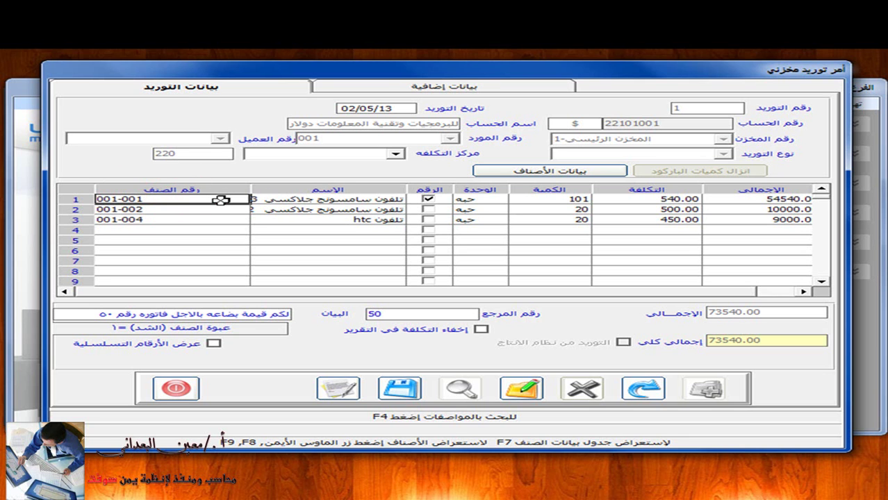
pyautogui.press('Return')
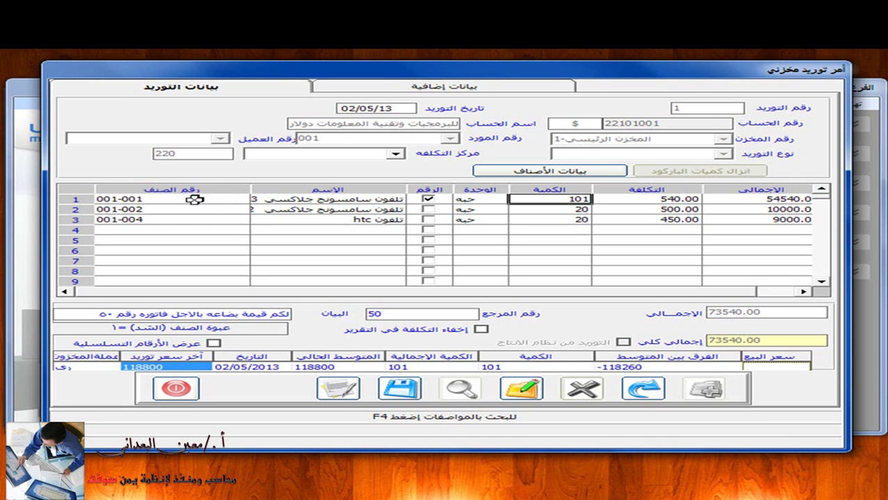
pyautogui.press('Down')
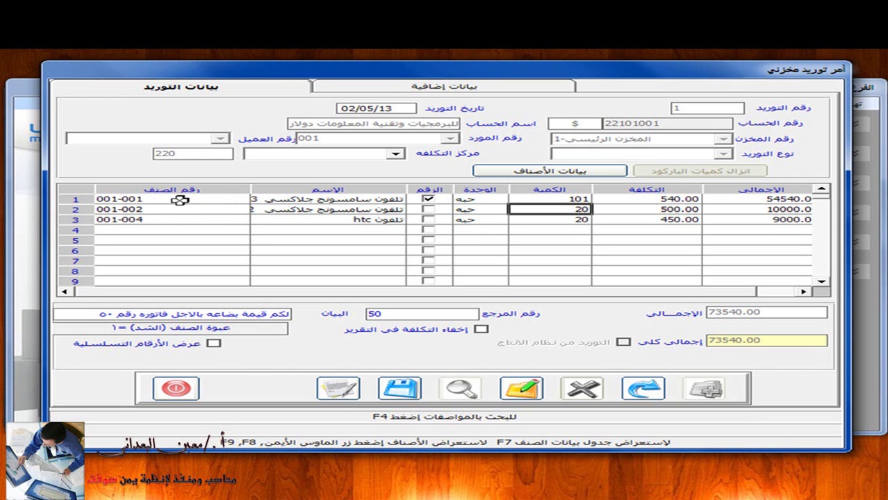
pyautogui.click(182, 200)
pyautogui.press('Return')
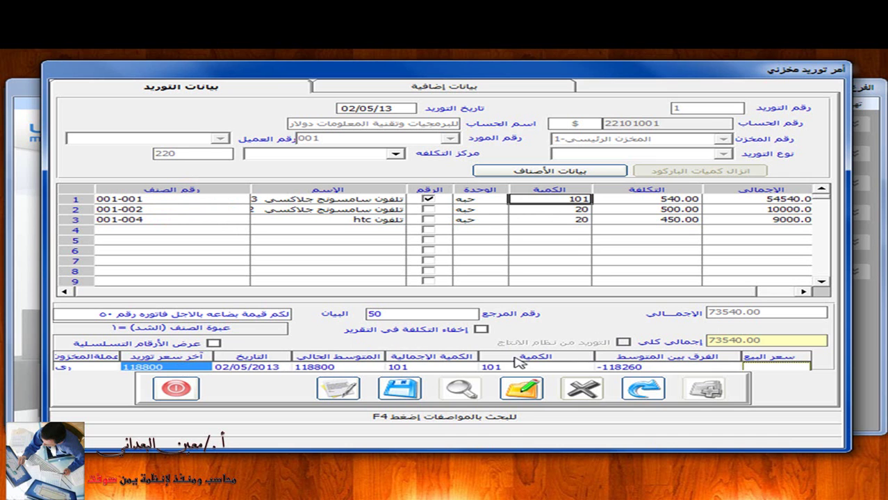
pyautogui.click(402, 386)
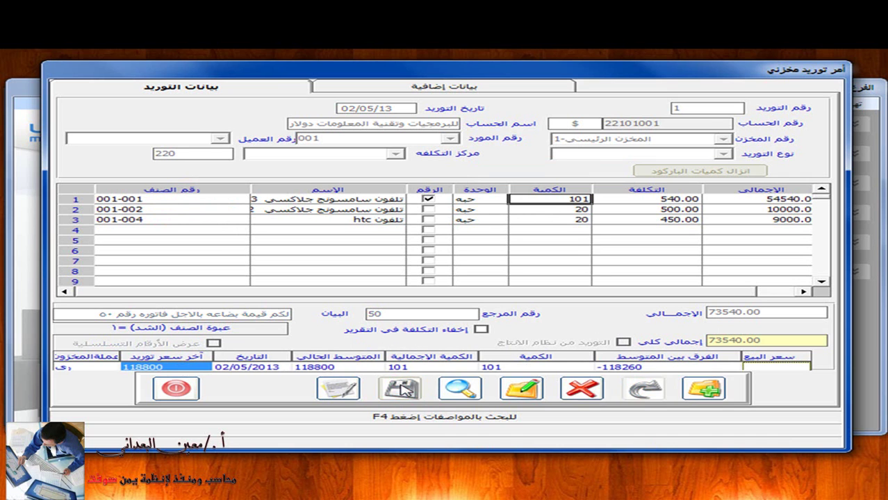
pyautogui.click(175, 388)
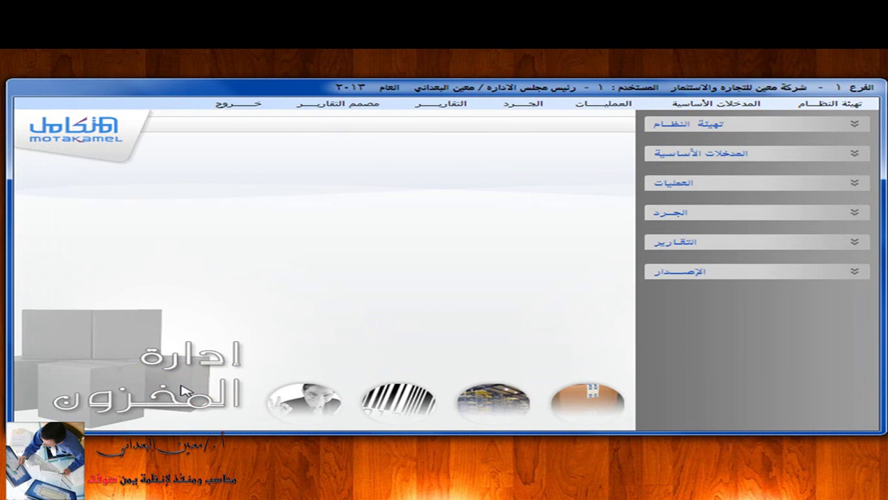
# - Run the summary (إجمالي) stock supply report for the dates 01/01/13 to 05/05/13
pyautogui.click(430, 110)
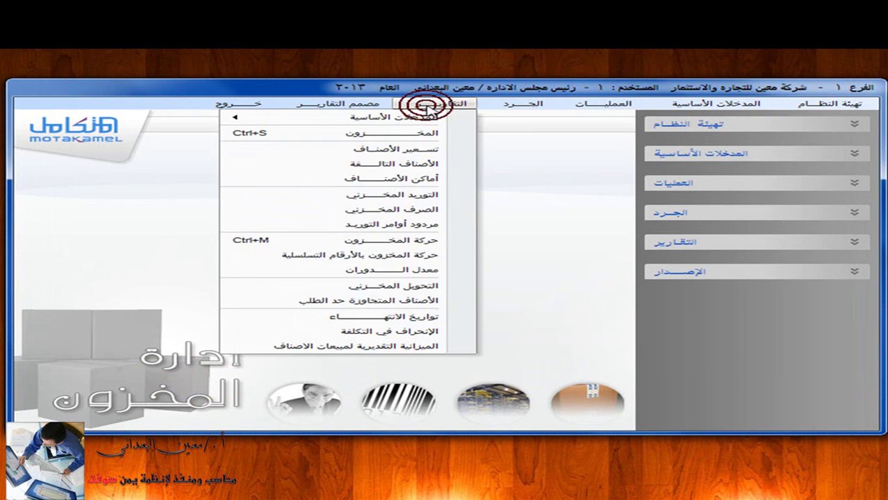
pyautogui.click(419, 195)
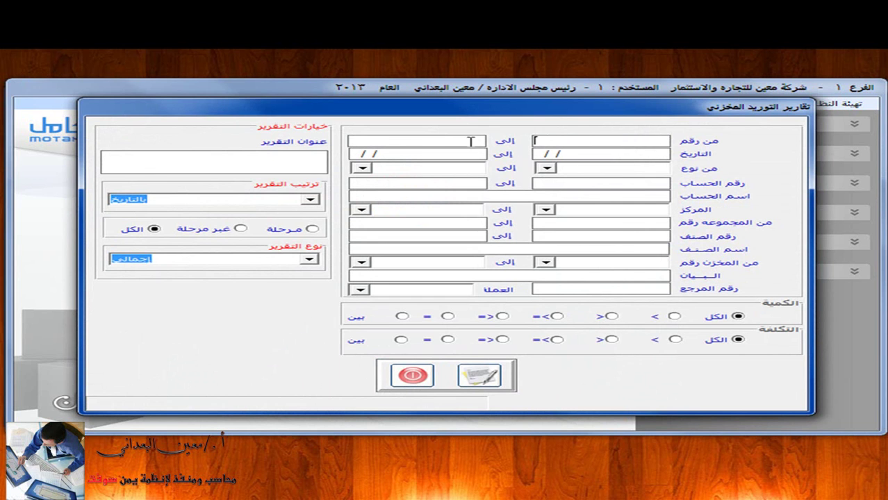
pyautogui.click(612, 155)
pyautogui.click(356, 155)
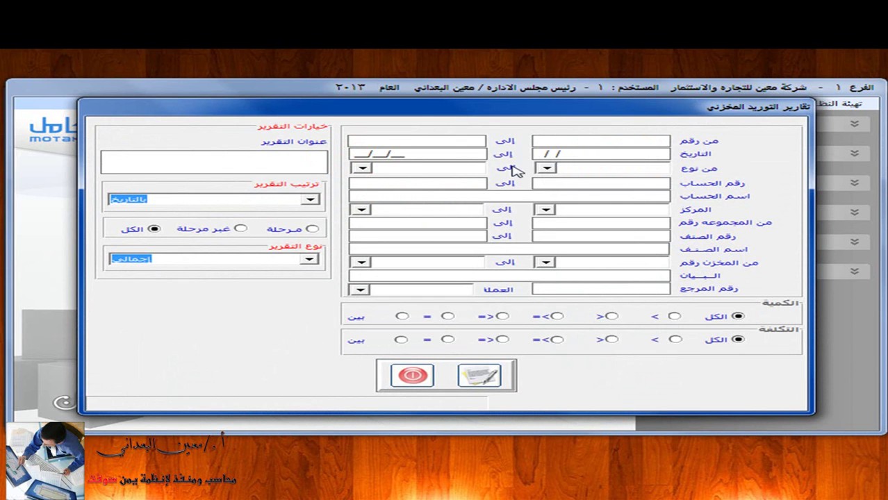
pyautogui.click(539, 154)
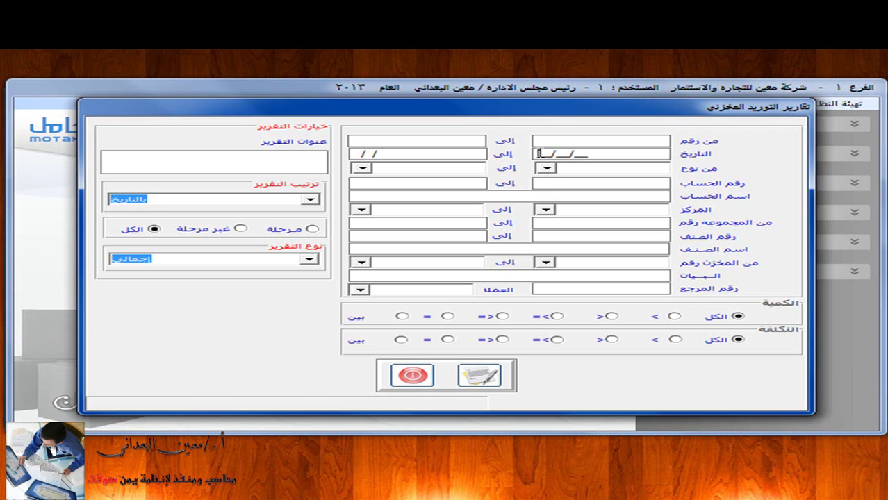
pyautogui.press('Return')
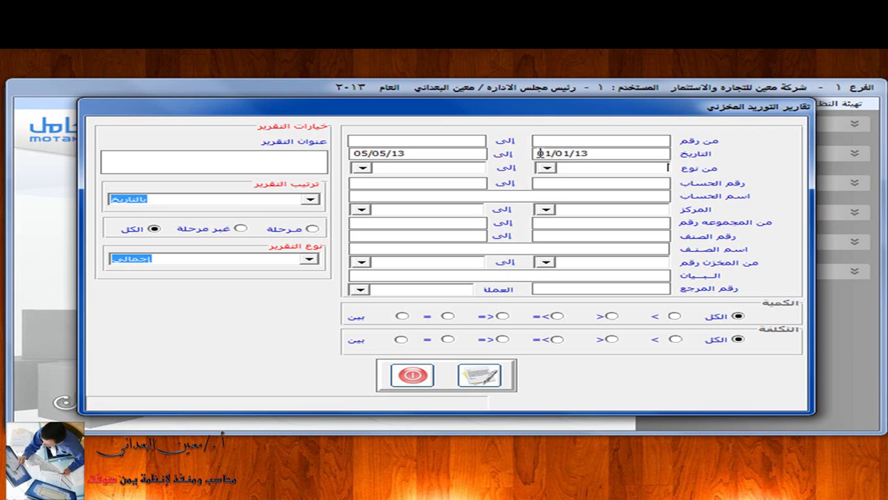
pyautogui.click(486, 377)
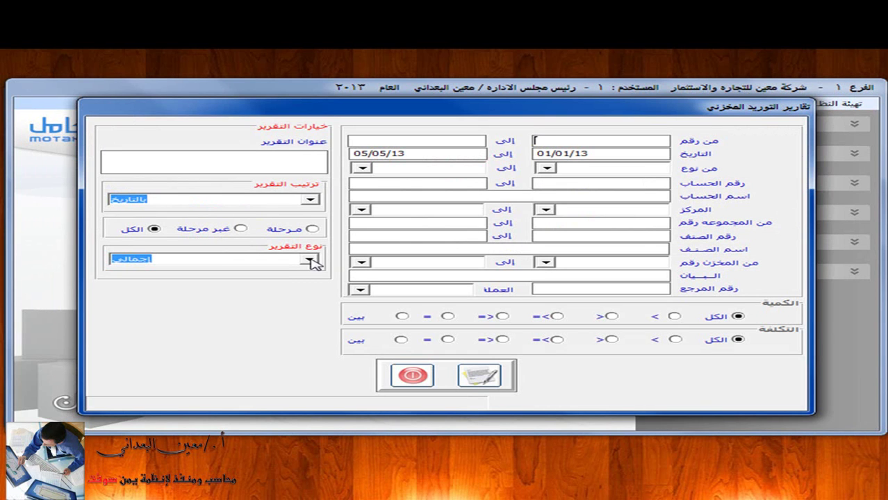
# - Run the stock supply report with type تحليلي, review the pages of supply orders 1 and 2, and close the preview
pyautogui.click(310, 260)
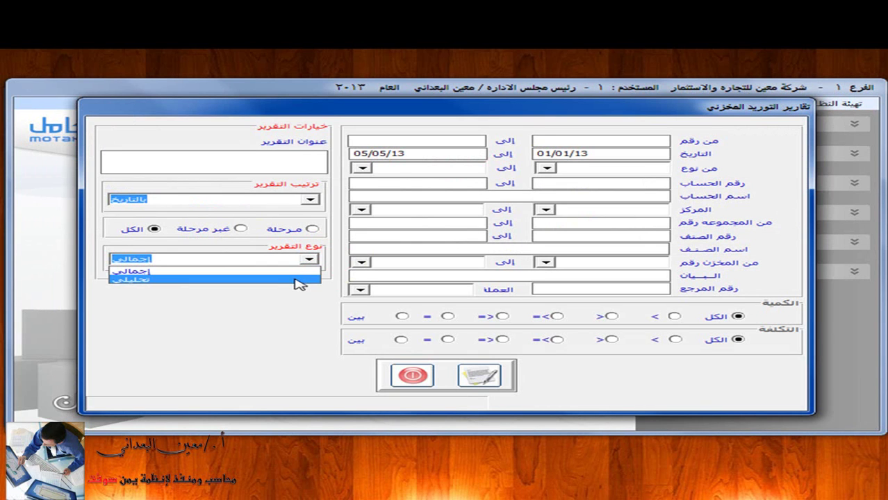
pyautogui.click(297, 281)
pyautogui.click(479, 375)
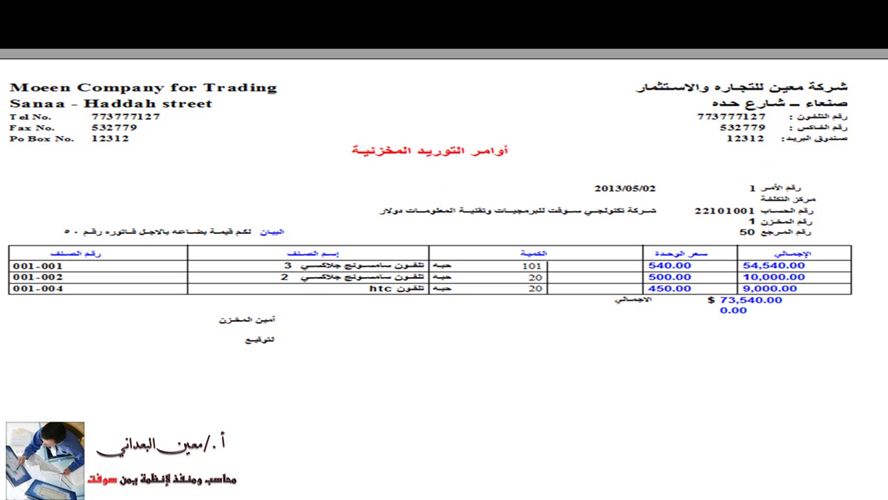
pyautogui.press('pagedown')
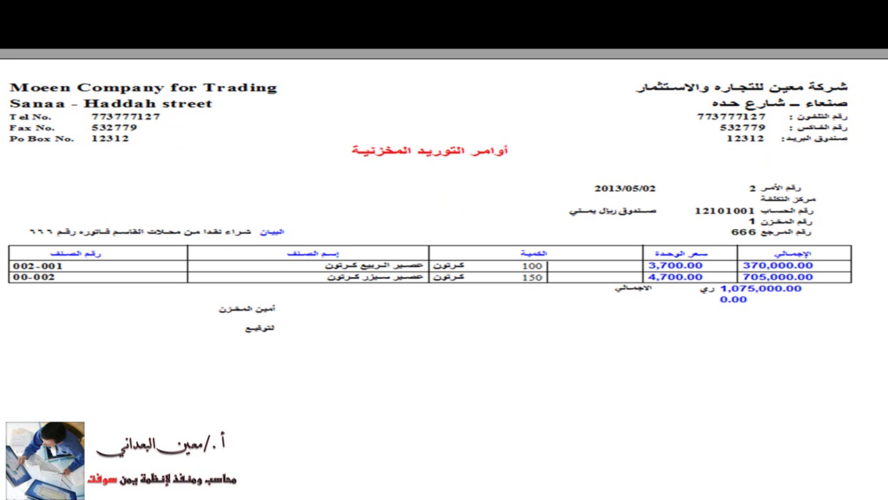
pyautogui.press('Escape')
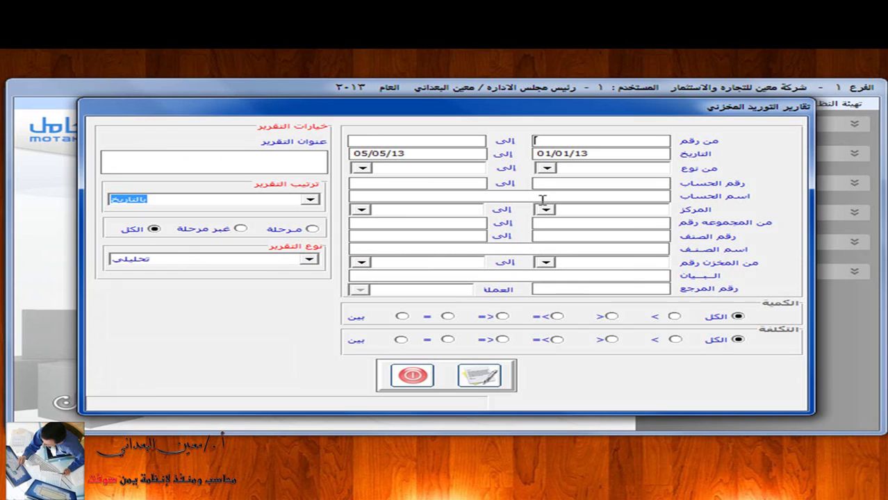
# - Run the تحليلي supply report filtered from item number 001-001, review it and leave the supply reports screen
pyautogui.click(595, 236)
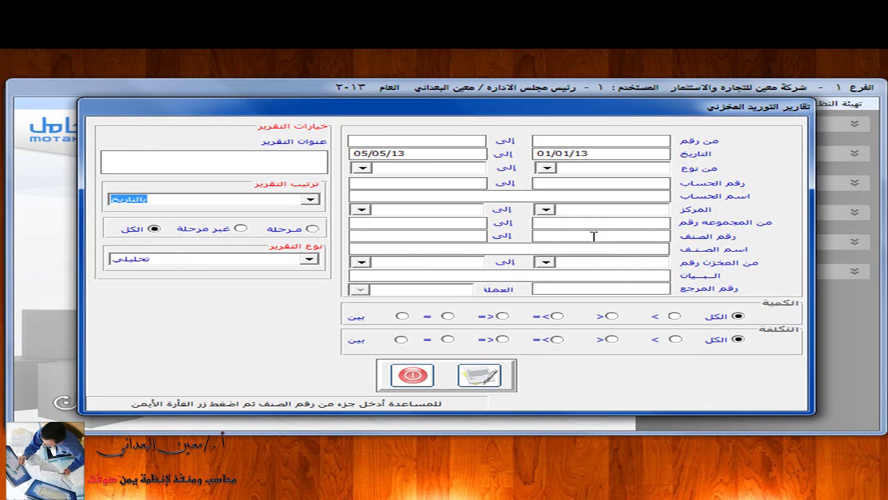
pyautogui.write('001-001')
pyautogui.click(487, 376)
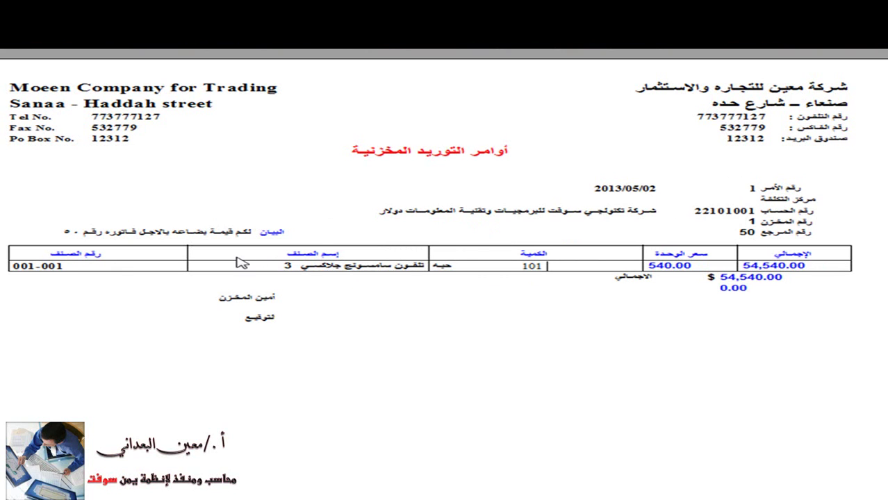
pyautogui.press('Escape')
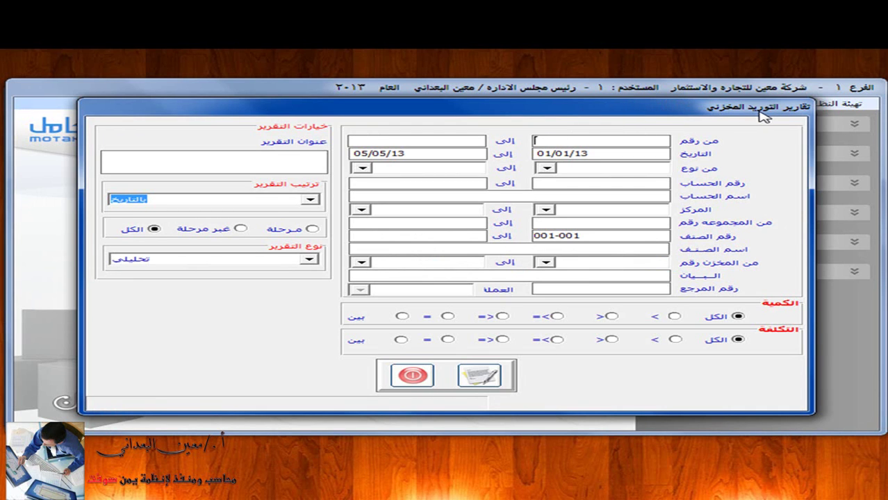
pyautogui.click(310, 260)
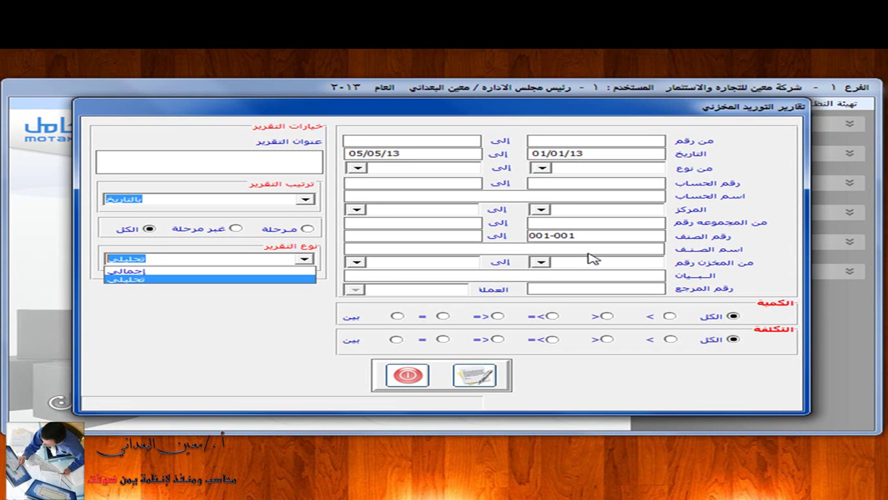
pyautogui.click(408, 376)
pyautogui.click(409, 376)
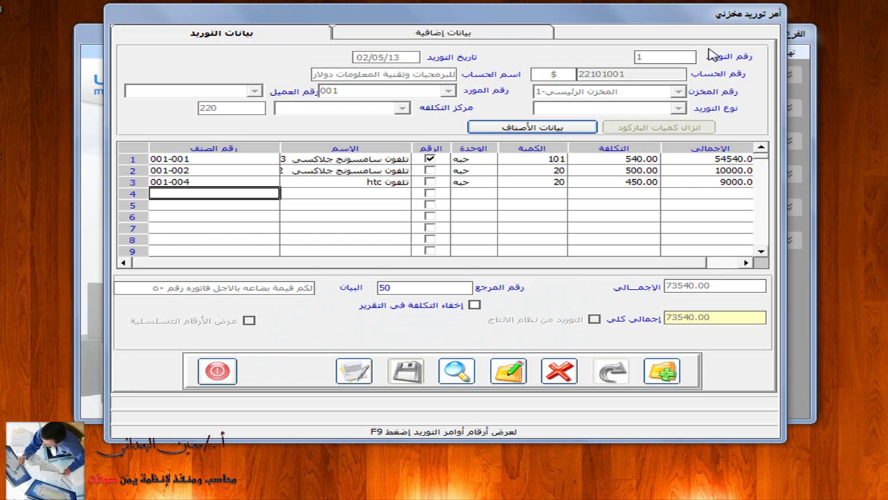
# - Put supply order 1 in edit mode on the stock supply order screen
pyautogui.click(508, 375)
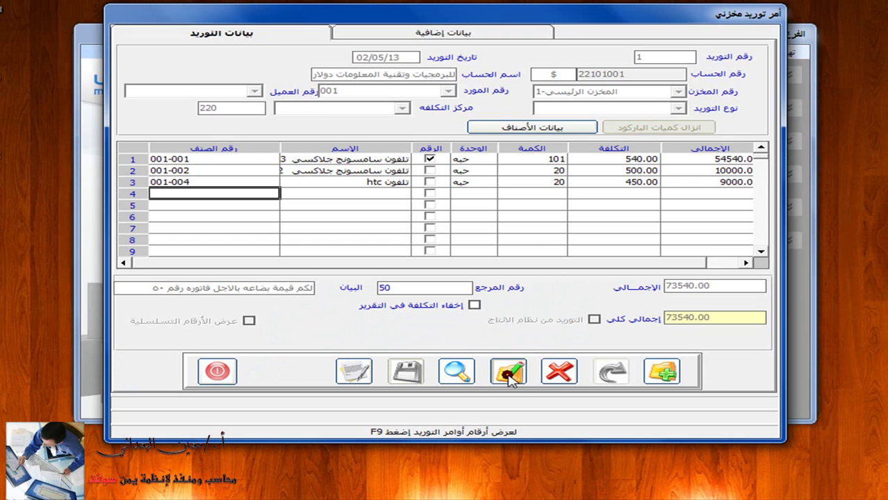